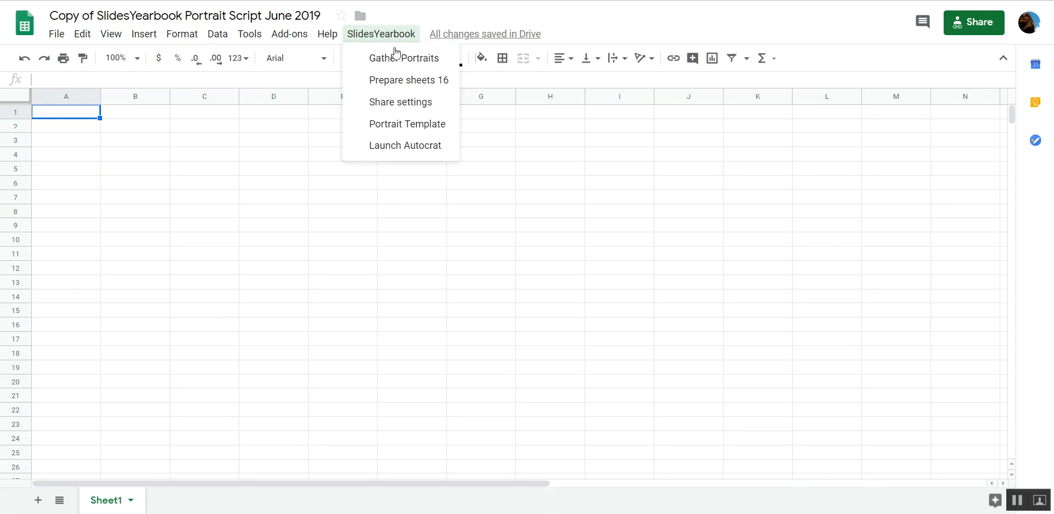
Run the SlidesYearbook Gather Portraits script and dismiss its notice about editing the form.
left_click(396, 58)
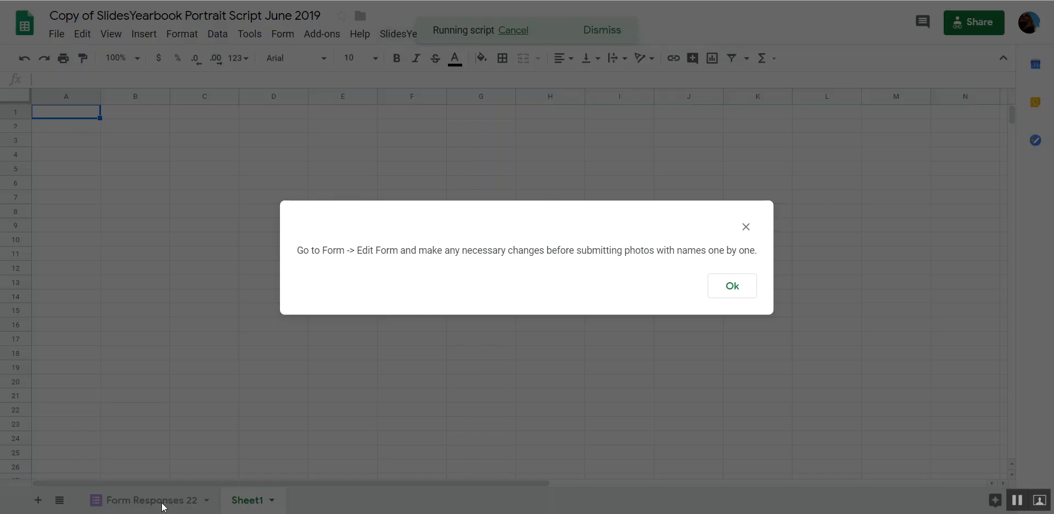
left_click_drag(301, 251, 754, 248)
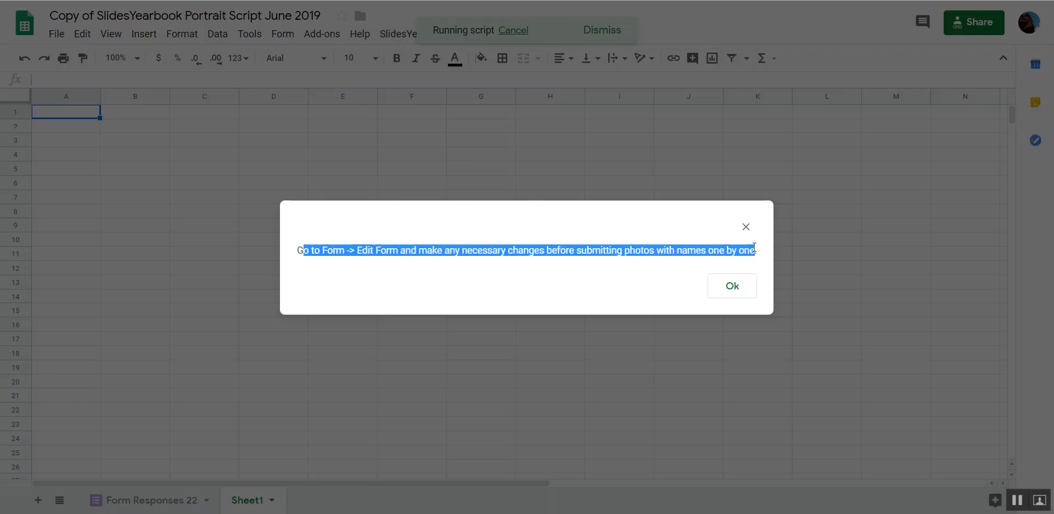
left_click(731, 285)
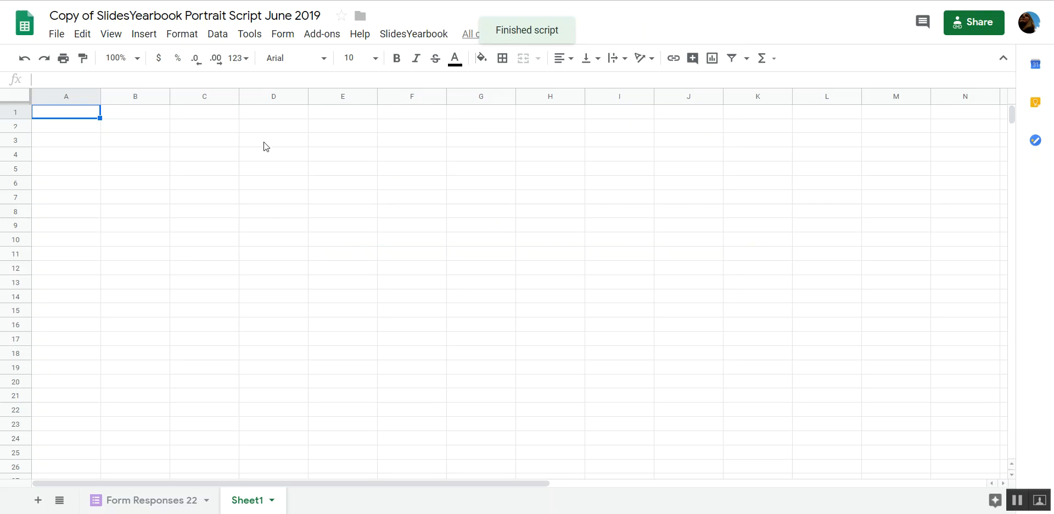
Open the linked portrait submission form for editing and review its questions down to Upload Portrait.
left_click(283, 35)
left_click(291, 59)
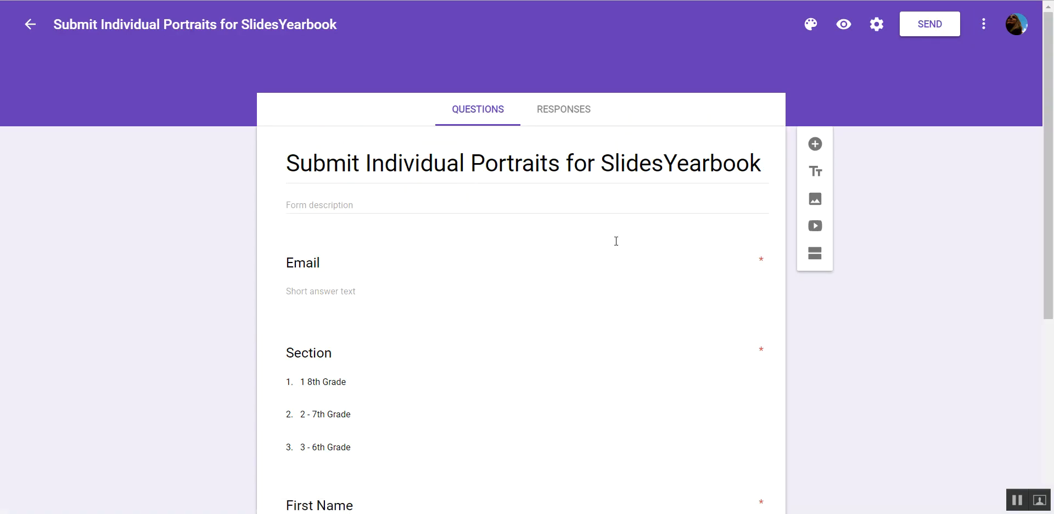
left_click(298, 261)
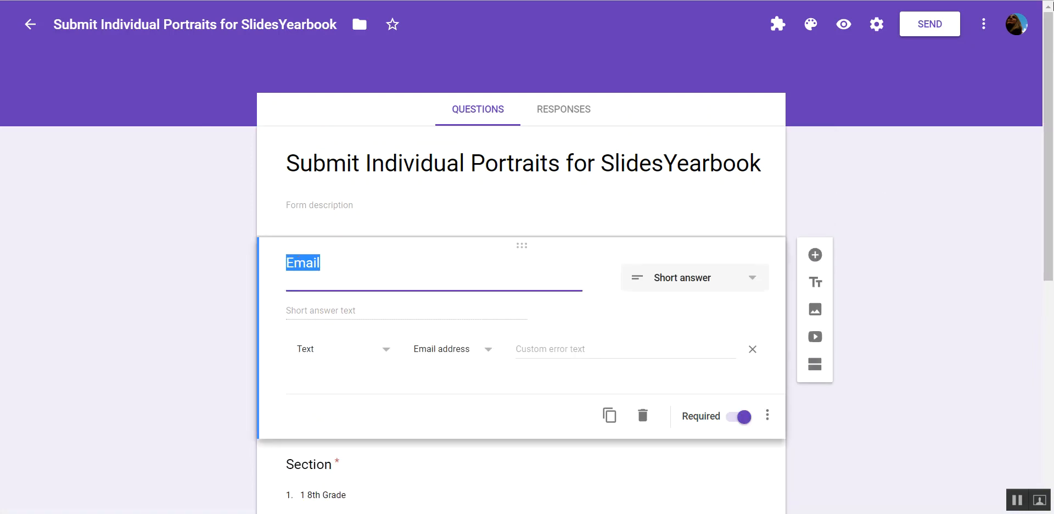
left_click_drag(1051, 46, 1052, 208)
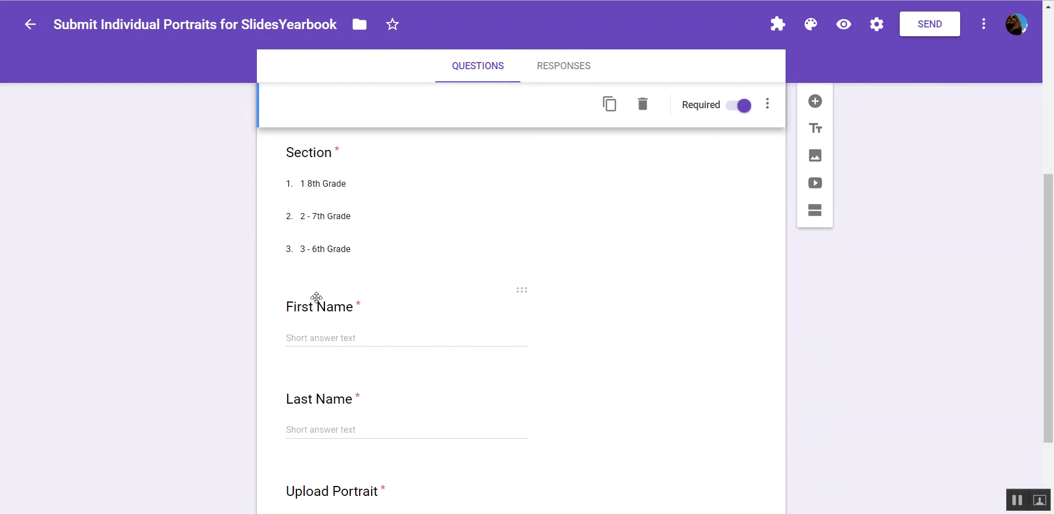
left_click_drag(1050, 283, 1050, 343)
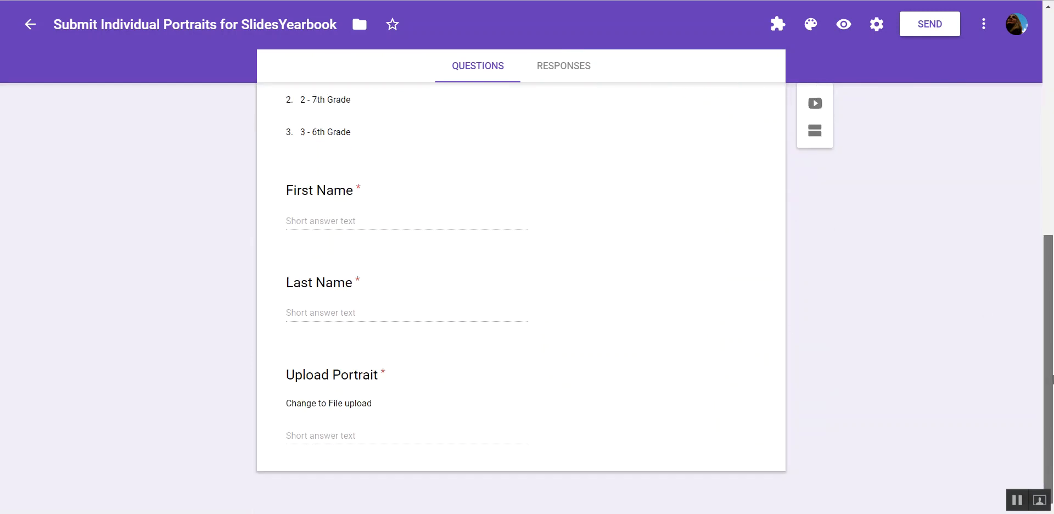
Change the Upload Portrait question's type to File upload and allow respondents to upload files to Drive.
left_click(318, 375)
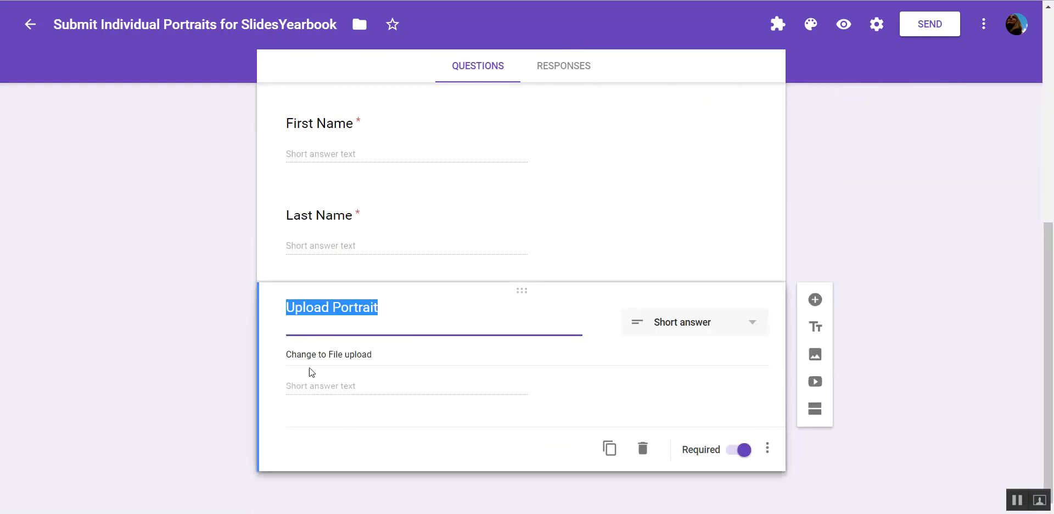
left_click(287, 354)
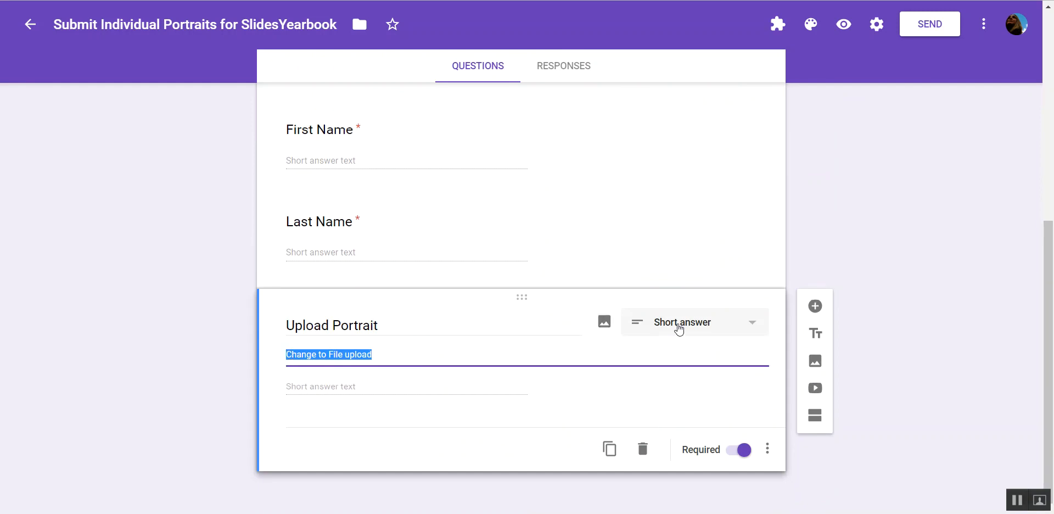
left_click(681, 329)
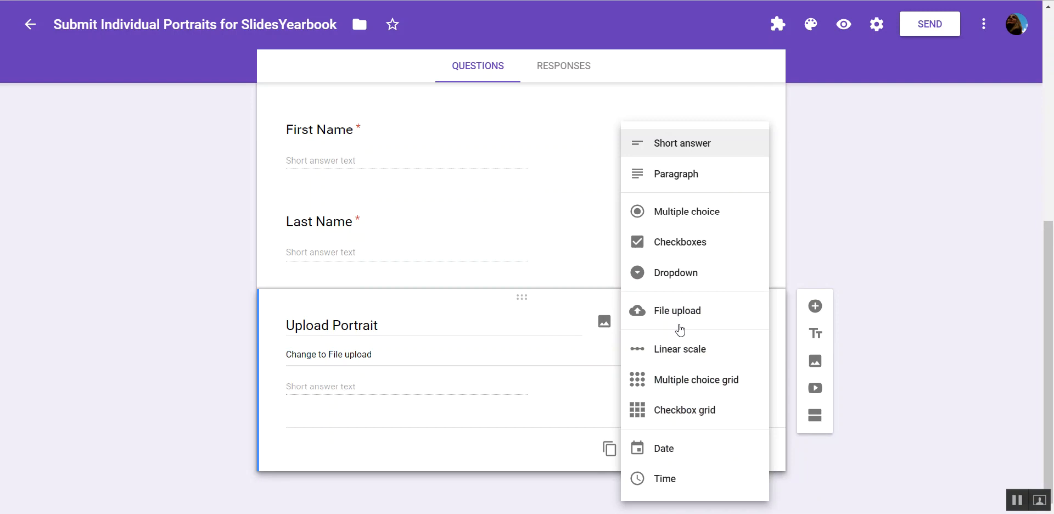
left_click(668, 314)
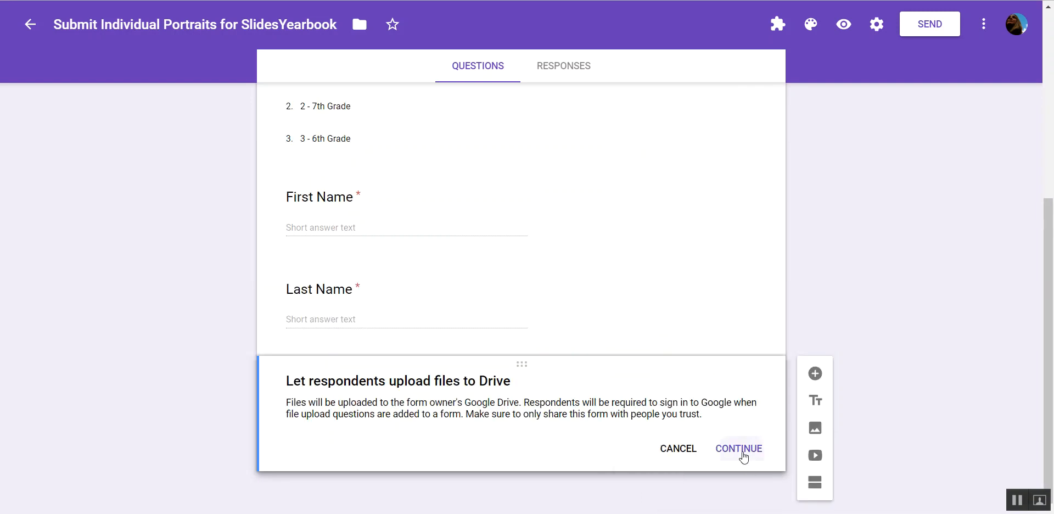
left_click(744, 449)
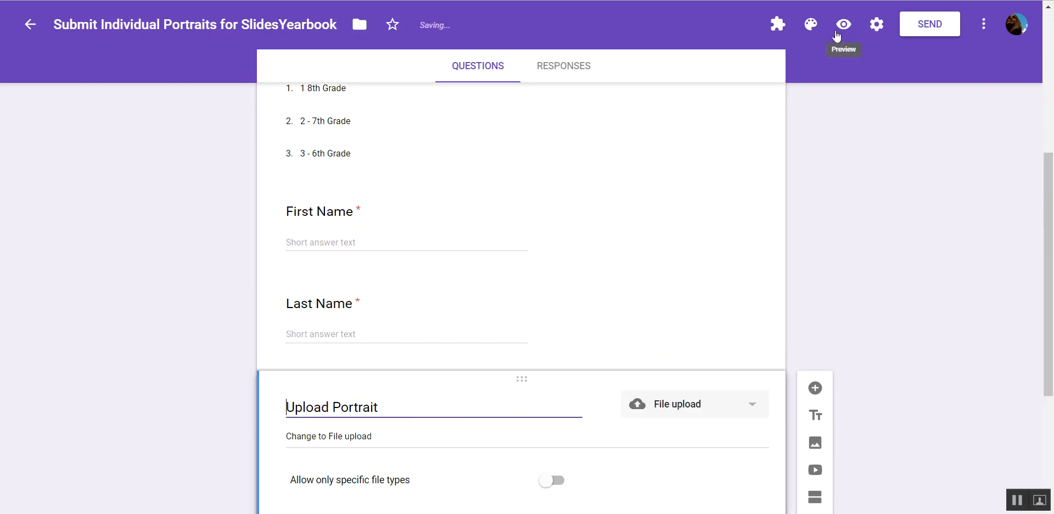
Preview the form, try 1 8th Grade as the Section, then open and close the file picker for Upload Portrait.
left_click(844, 25)
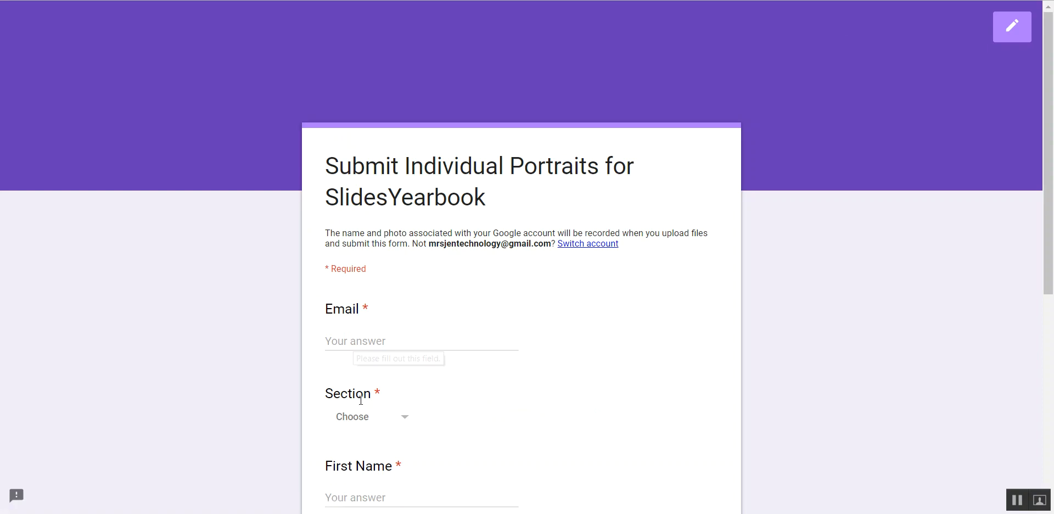
left_click(369, 421)
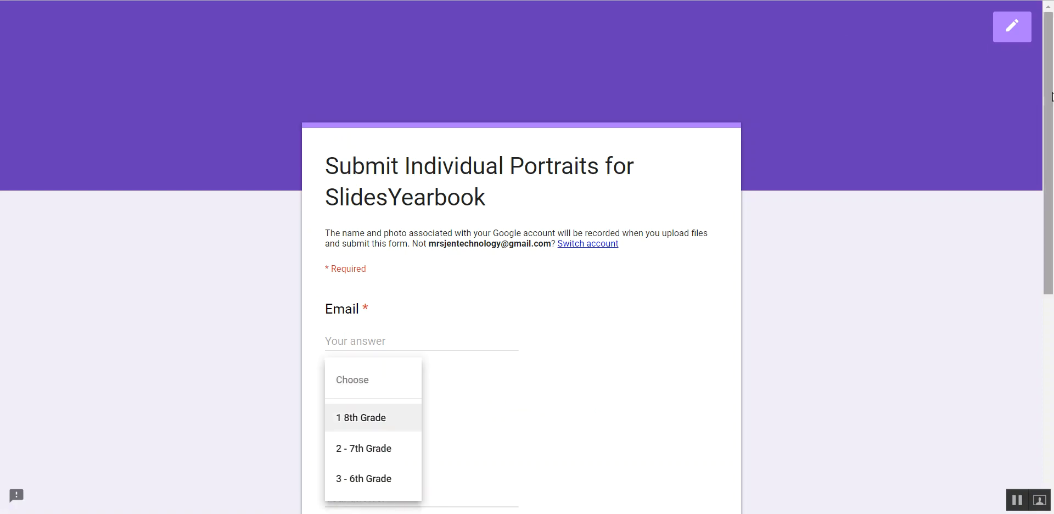
scroll(375, 422, "down", 5)
left_click(351, 418)
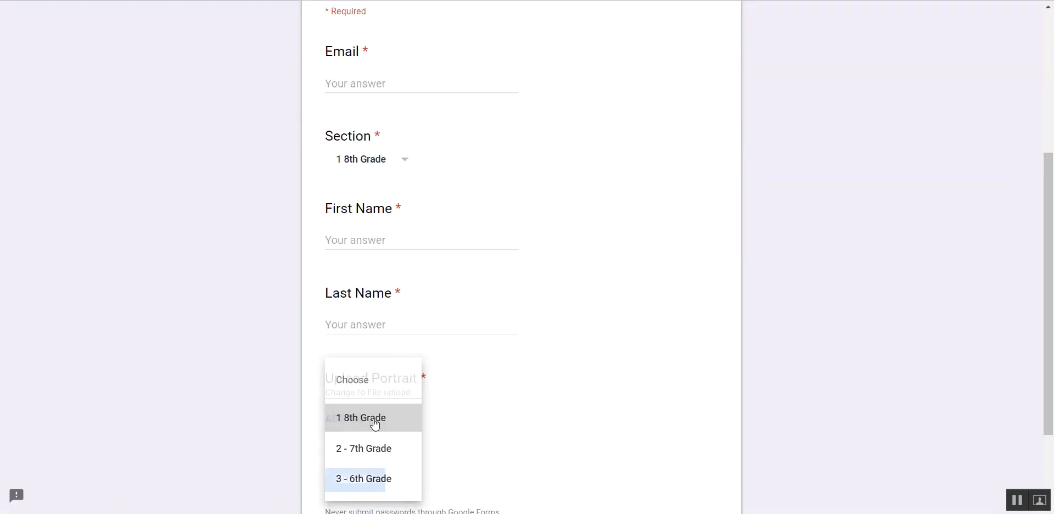
left_click(365, 241)
left_click(544, 212)
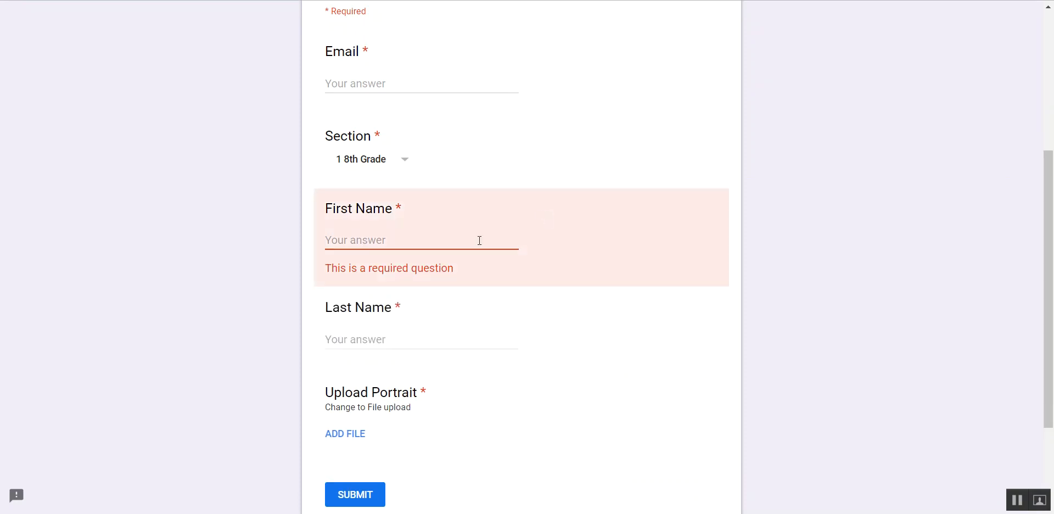
left_click(348, 436)
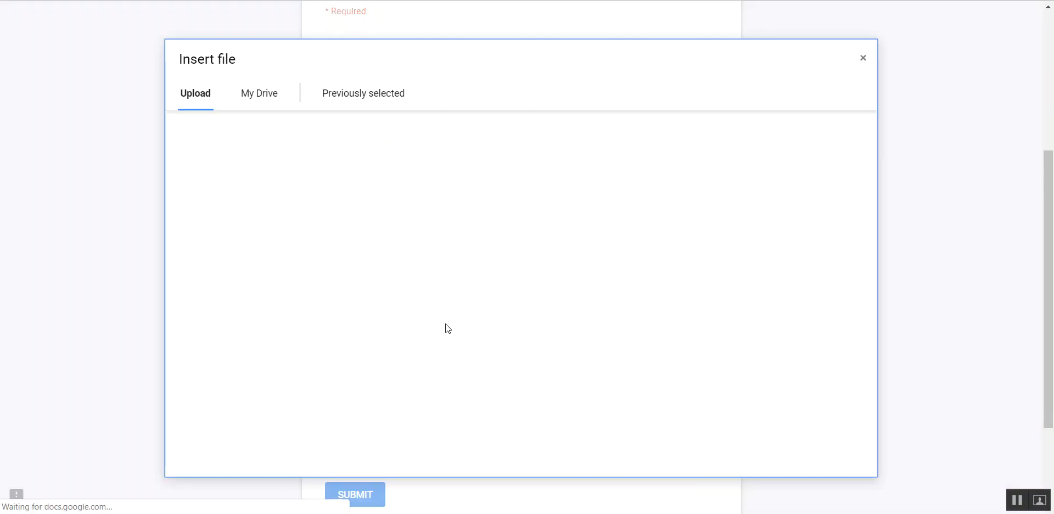
left_click(863, 58)
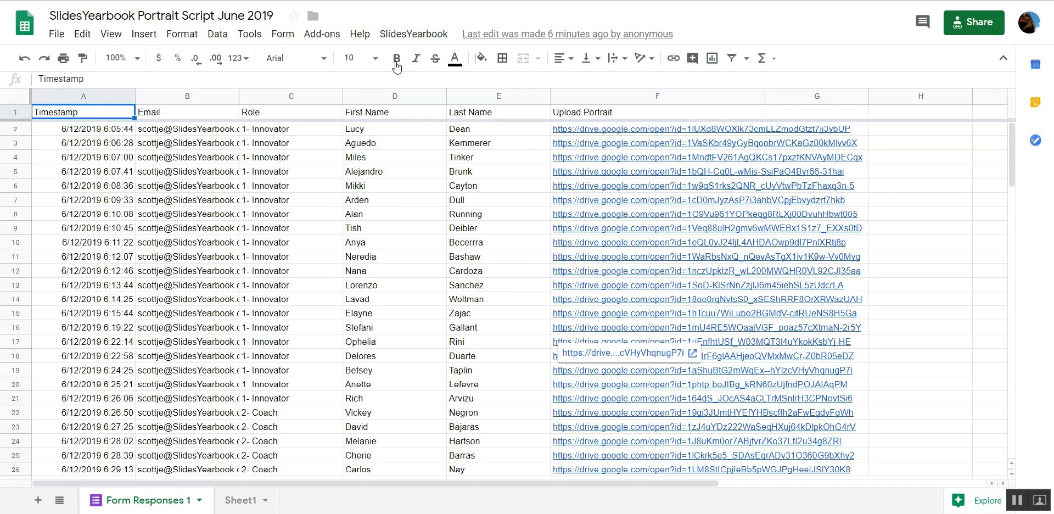
Run the Prepare sheets 16 script on the SlidesYearbook Portrait Script June 2019 spreadsheet with the collected responses.
left_click(406, 36)
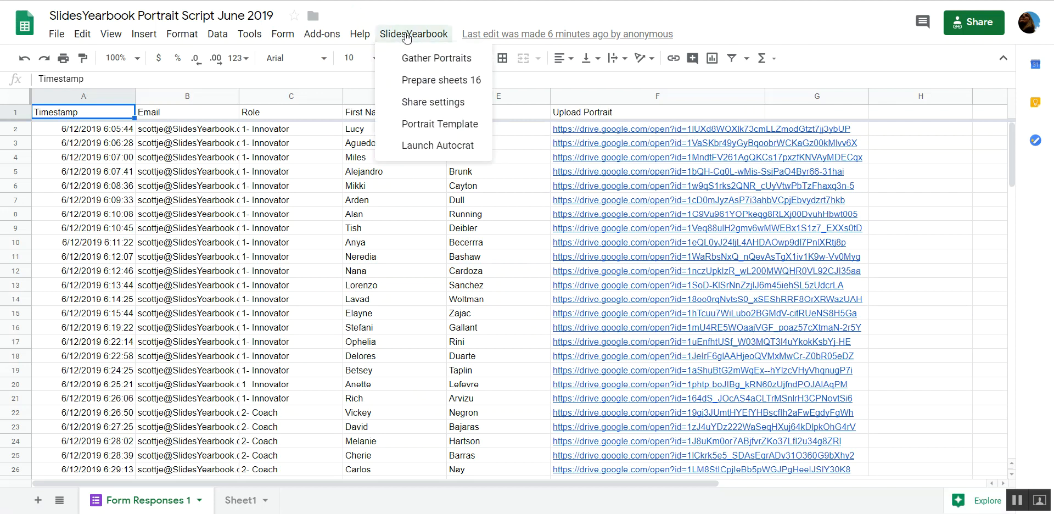
left_click(423, 87)
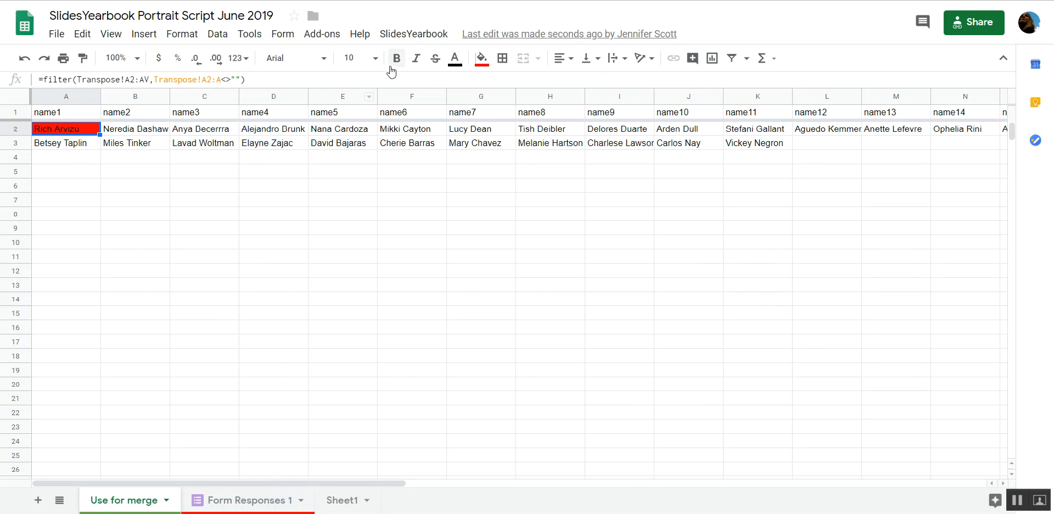
Run the SlidesYearbook Share settings script, read its instruction about sharing the portraits folder, and dismiss it.
left_click(401, 36)
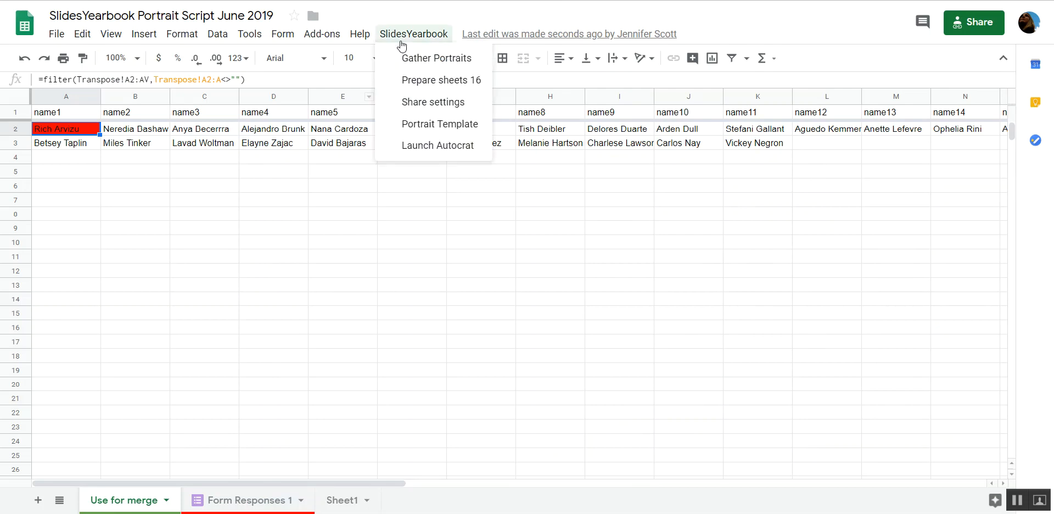
left_click(406, 104)
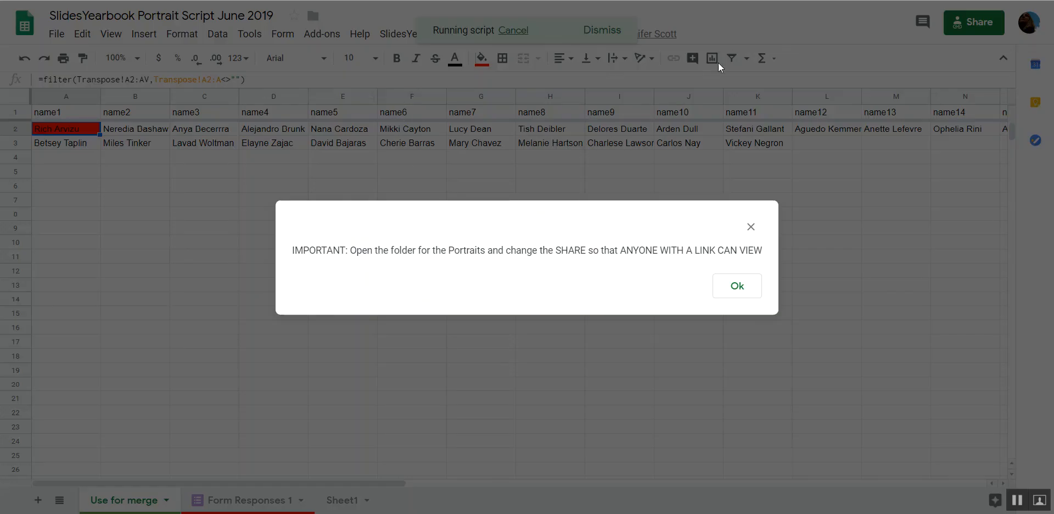
left_click_drag(556, 251, 771, 250)
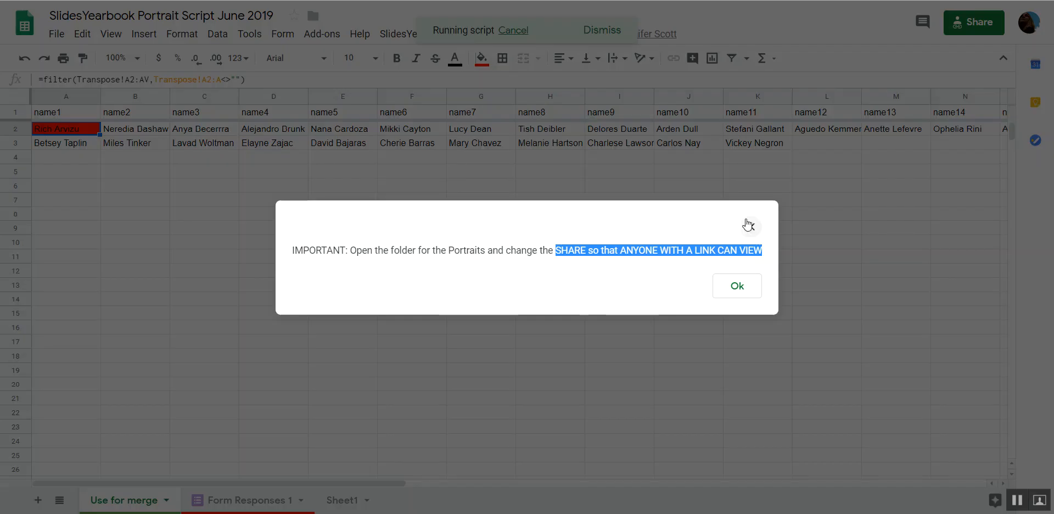
left_click(749, 225)
Open the linked form's responses and go to the Drive folder that stores the Upload Portrait files.
left_click(280, 34)
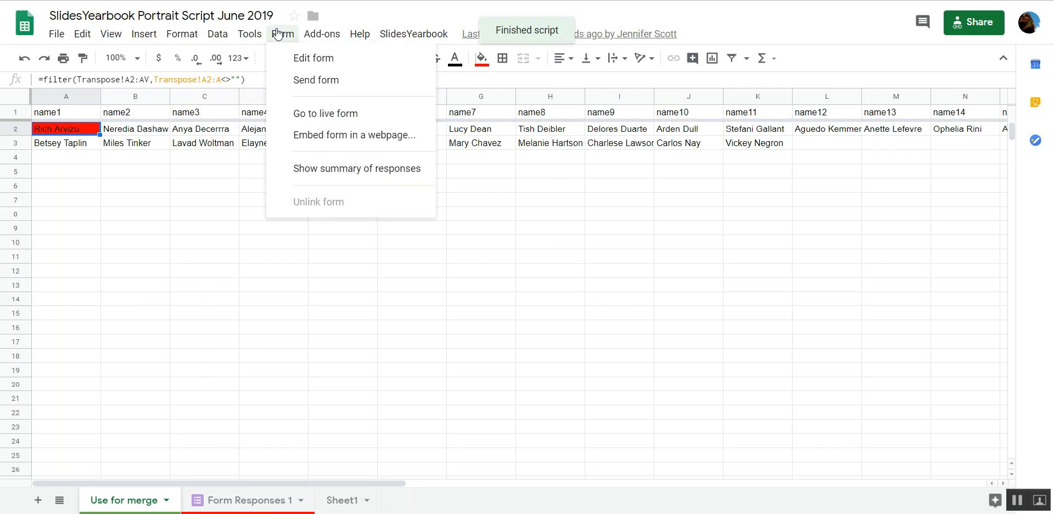
left_click(291, 65)
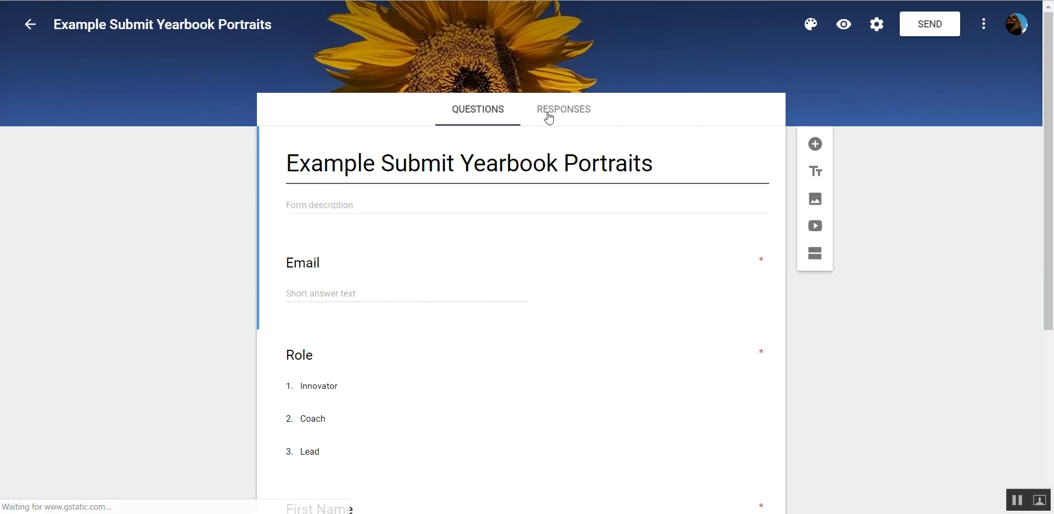
left_click(554, 109)
left_click_drag(1048, 87, 1051, 461)
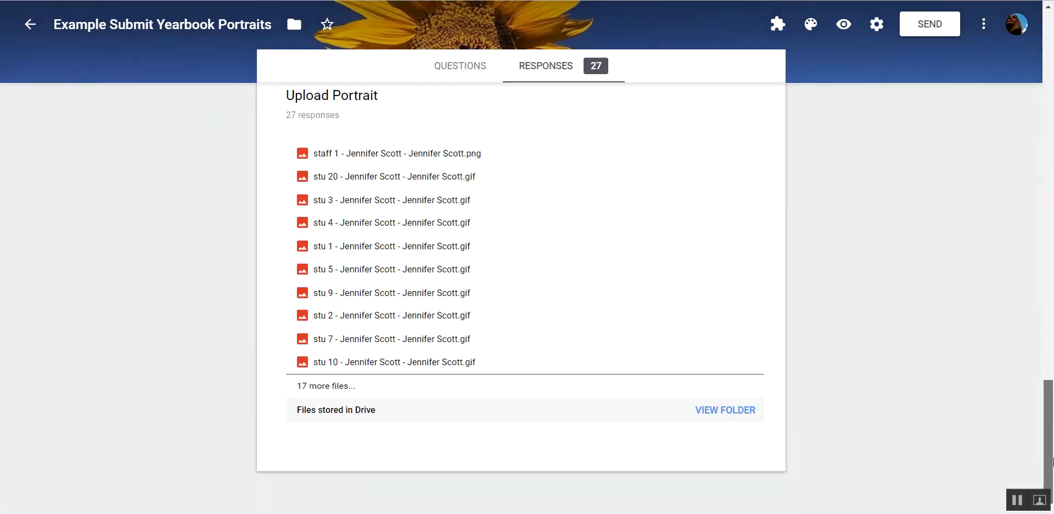
left_click(718, 415)
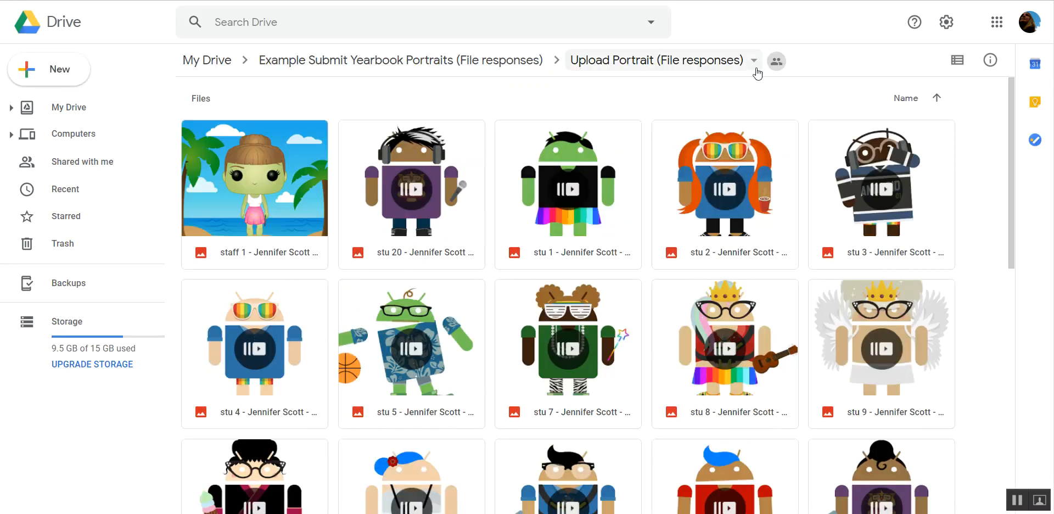
Turn on link sharing for the Upload Portrait (File responses) folder so anyone with the link can view.
left_click(755, 67)
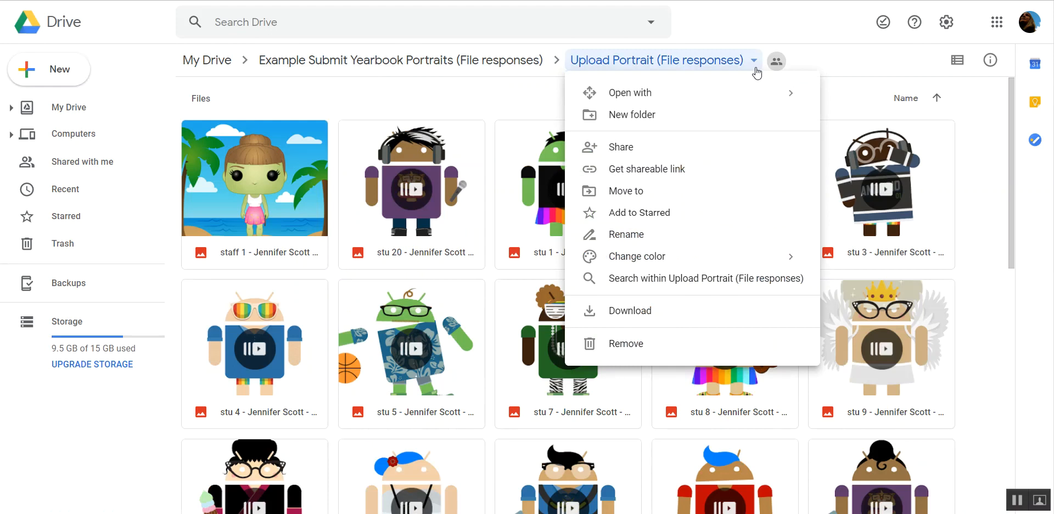
left_click(727, 170)
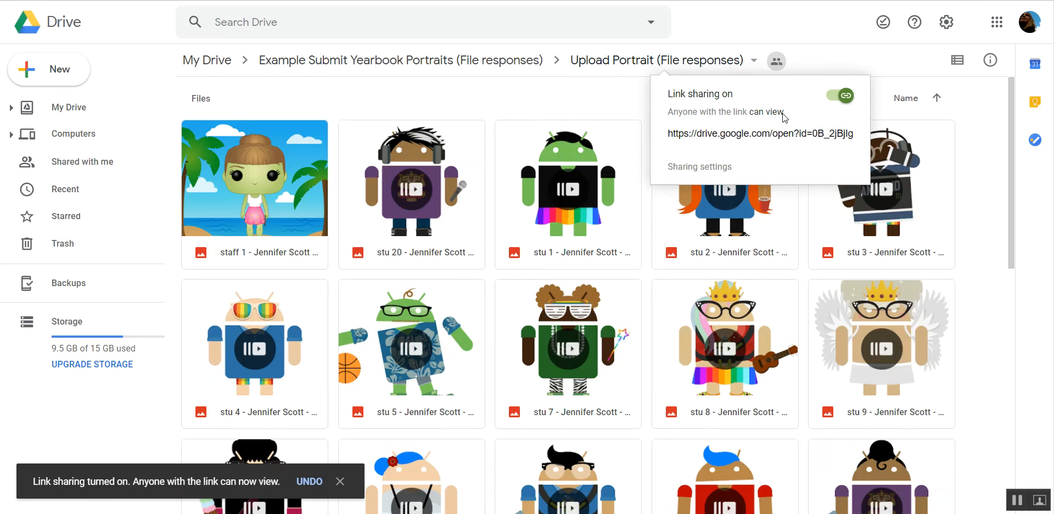
Return to the SlidesYearbook spreadsheet and run its Portrait Template script.
key("ctrl+Tab")
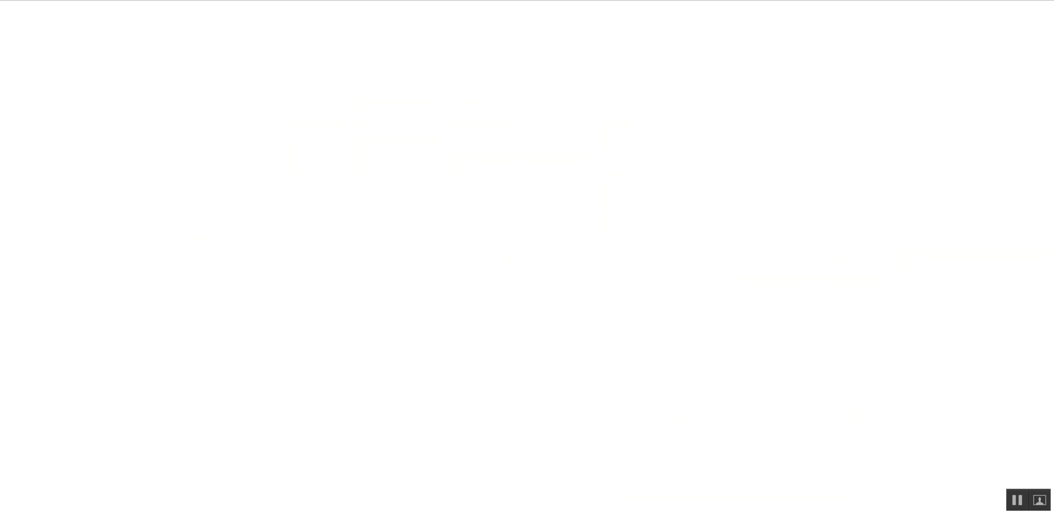
left_click(416, 38)
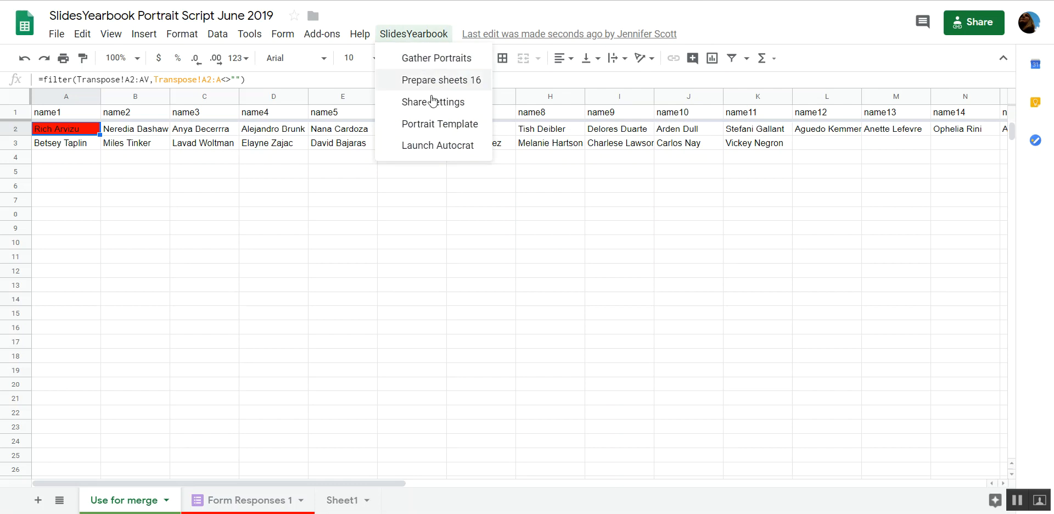
left_click(436, 125)
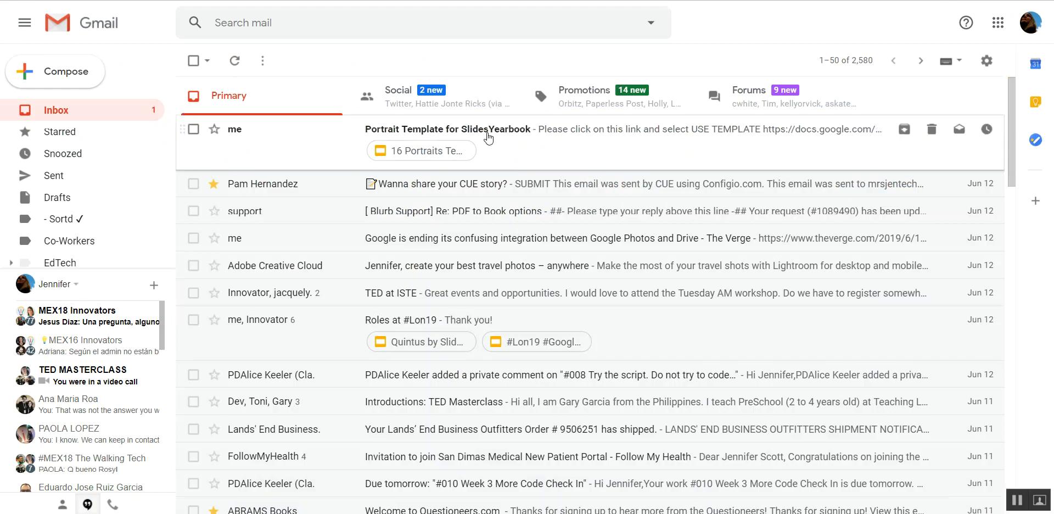
Open the Portrait Template for SlidesYearbook email in Gmail, follow its link, and use the 16 Portraits Template 8 x 10 with colorbleed.
left_click(488, 137)
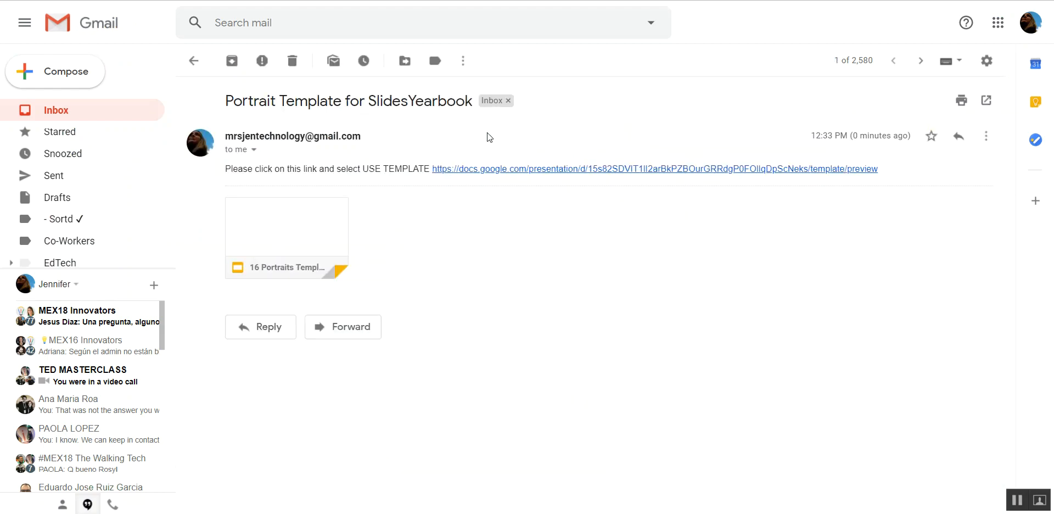
left_click(502, 169)
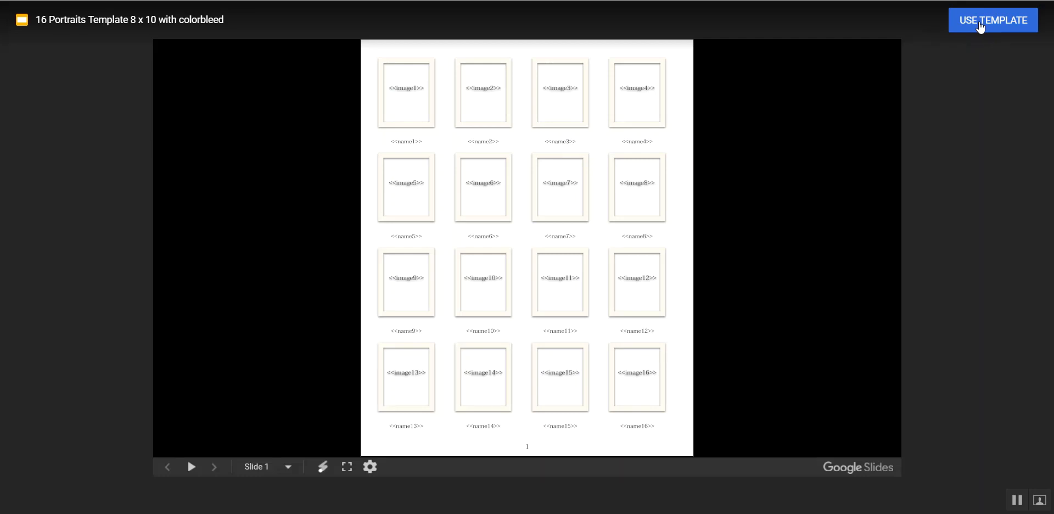
left_click(980, 27)
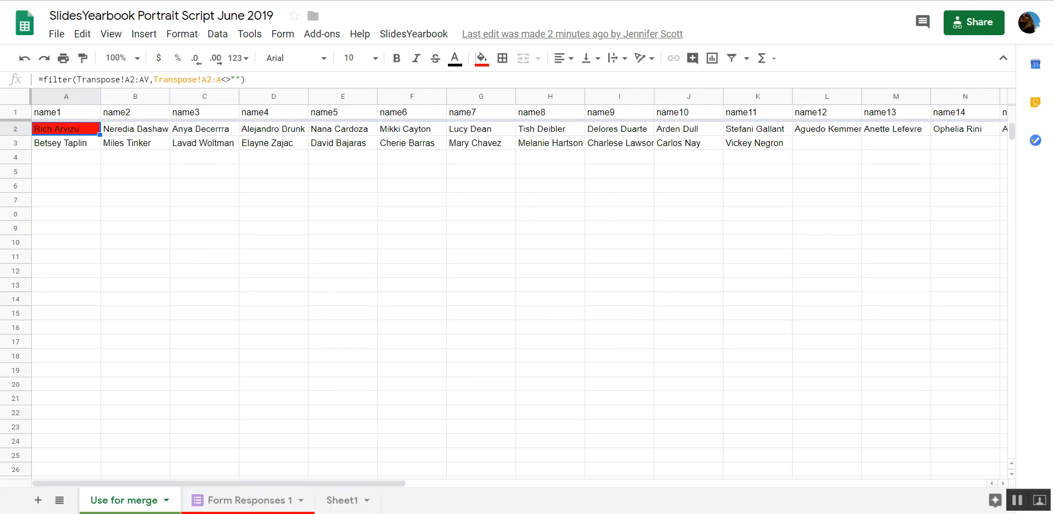
Launch Autocrat for the SlidesYearbook spreadsheet, open the add-on, and proceed to naming a new merge job.
left_click(390, 35)
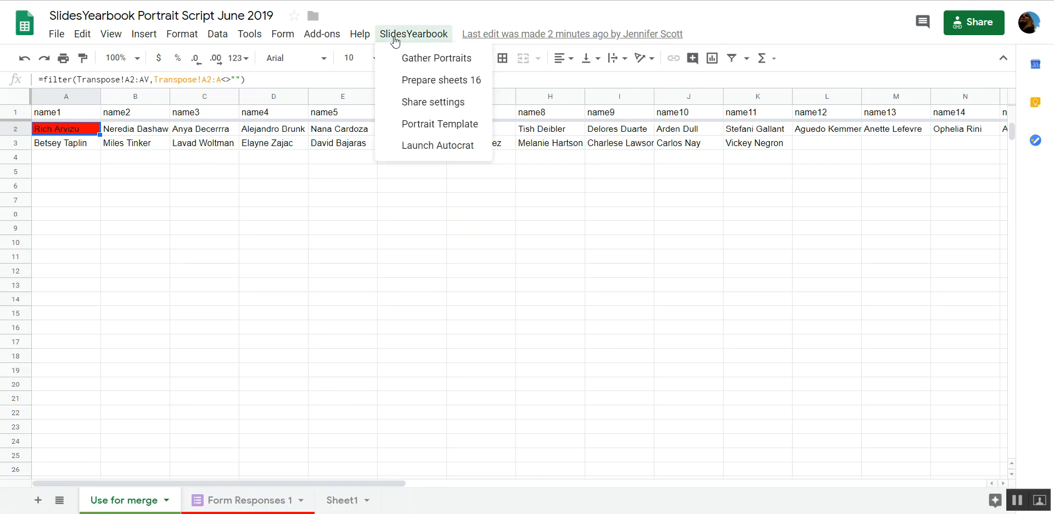
left_click(431, 147)
left_click(322, 34)
mouse_move(341, 97)
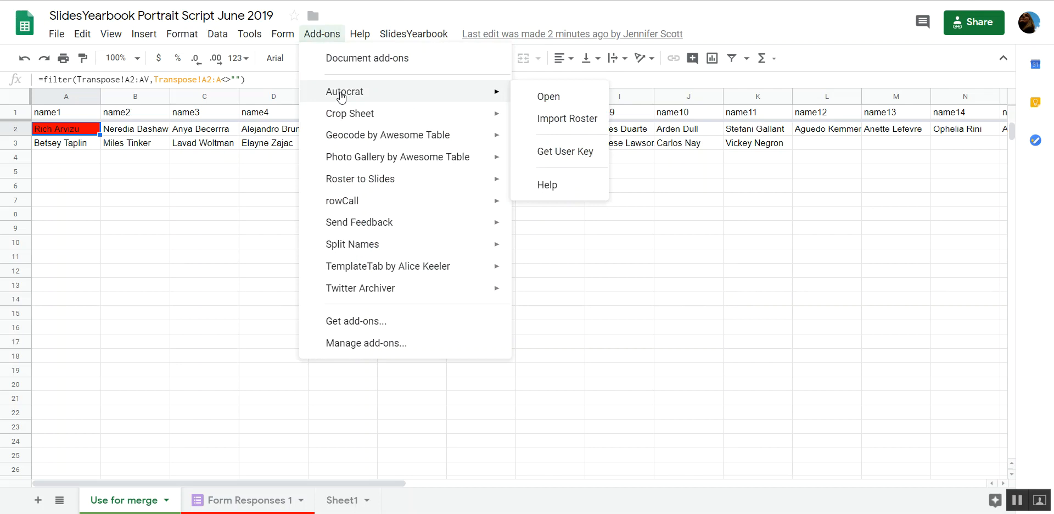
left_click(564, 95)
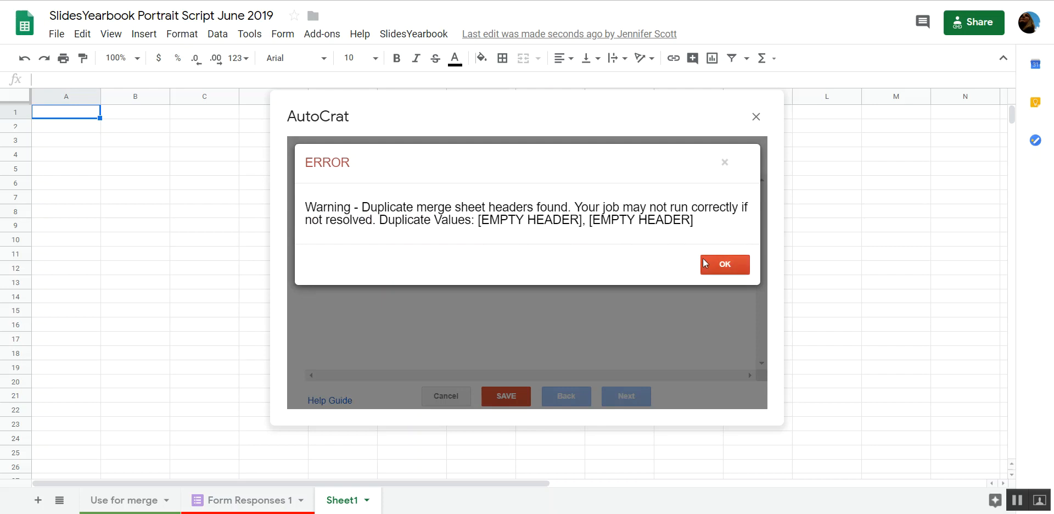
left_click(724, 266)
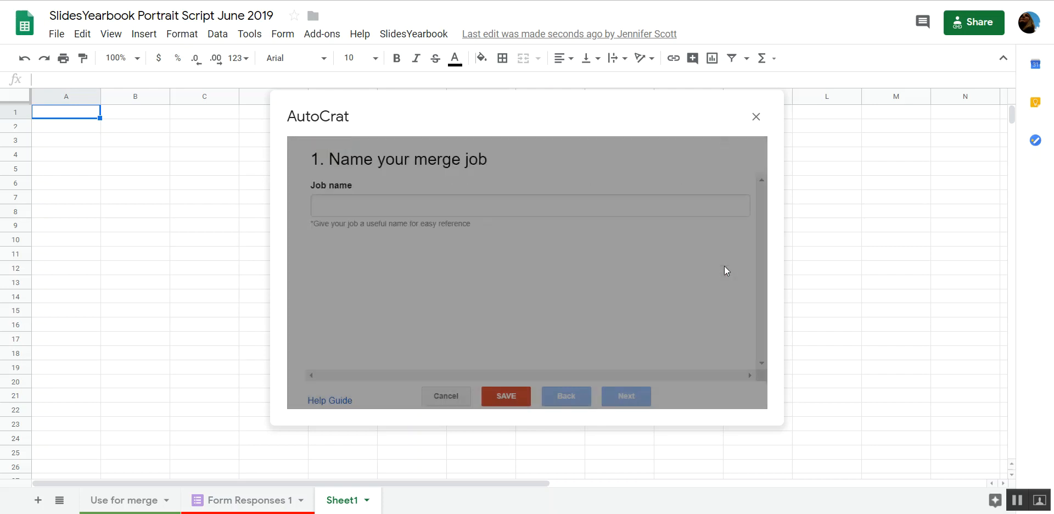
Name the merge job test and continue to the template choice.
left_click(381, 209)
type("test")
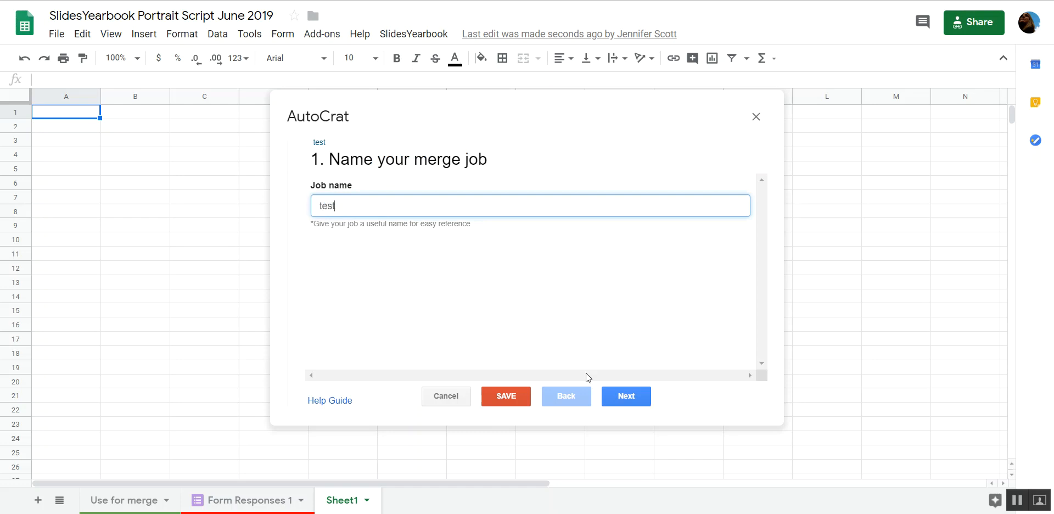
left_click(628, 396)
Choose the 16 Portraits Template 8 x 10 with colorbleed from Drive as the merge job's template.
left_click(328, 209)
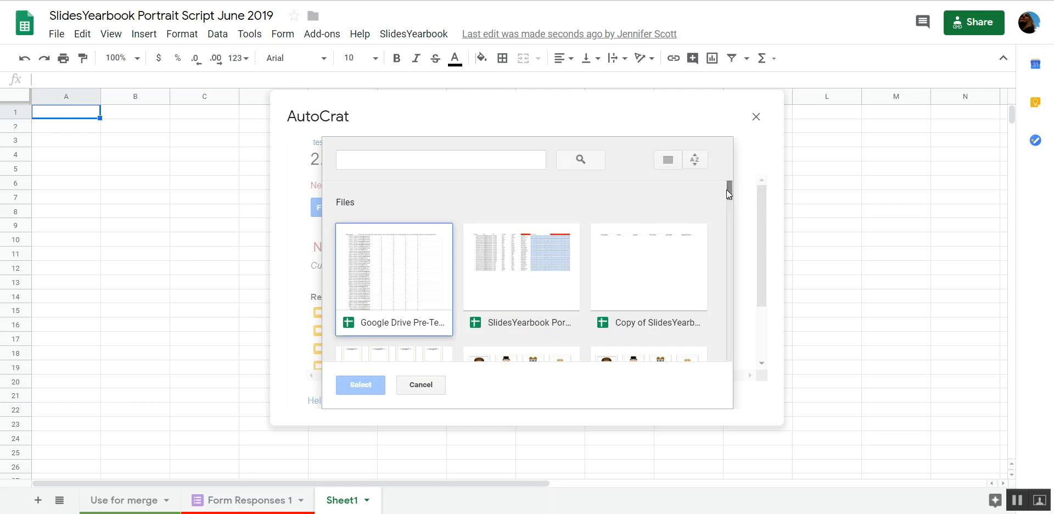
left_click_drag(728, 189, 728, 210)
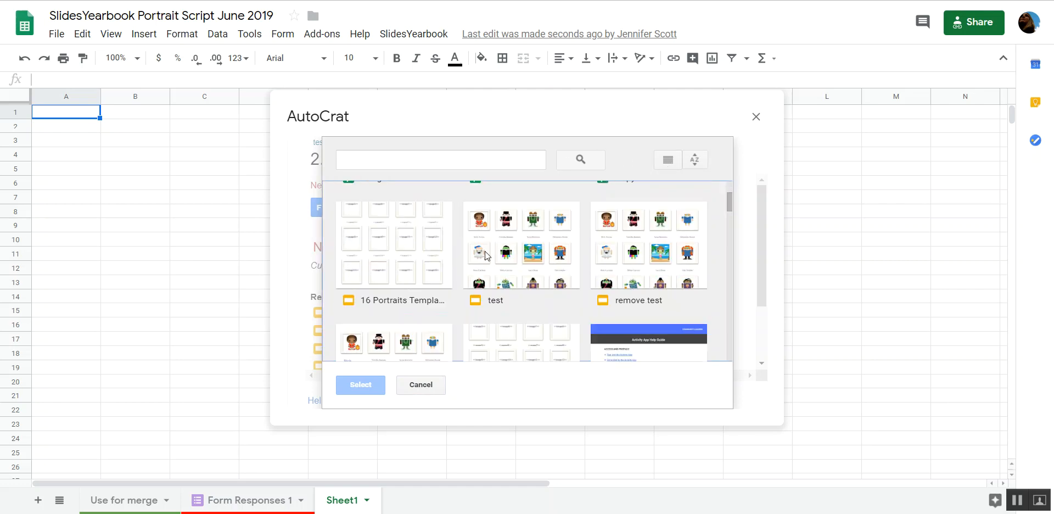
double_click(359, 250)
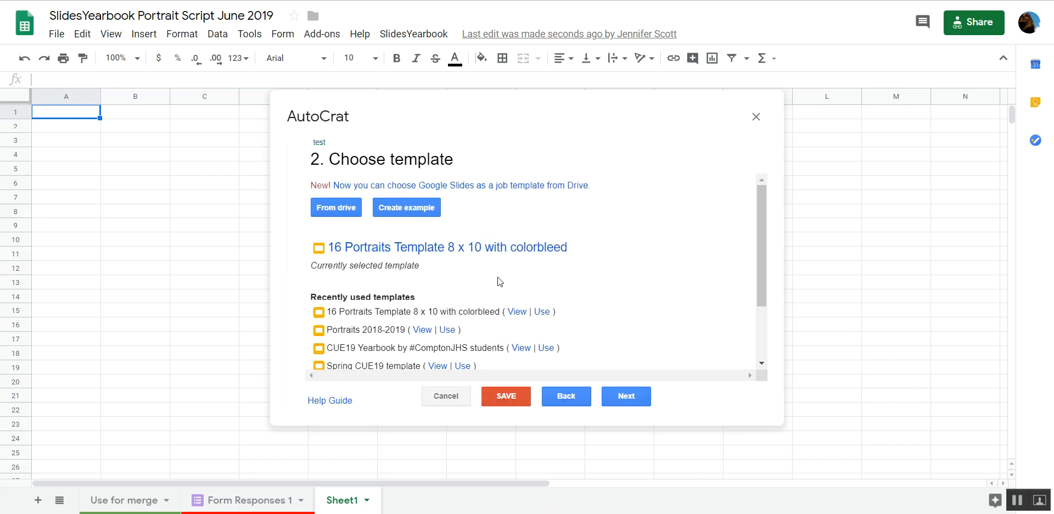
left_click(630, 396)
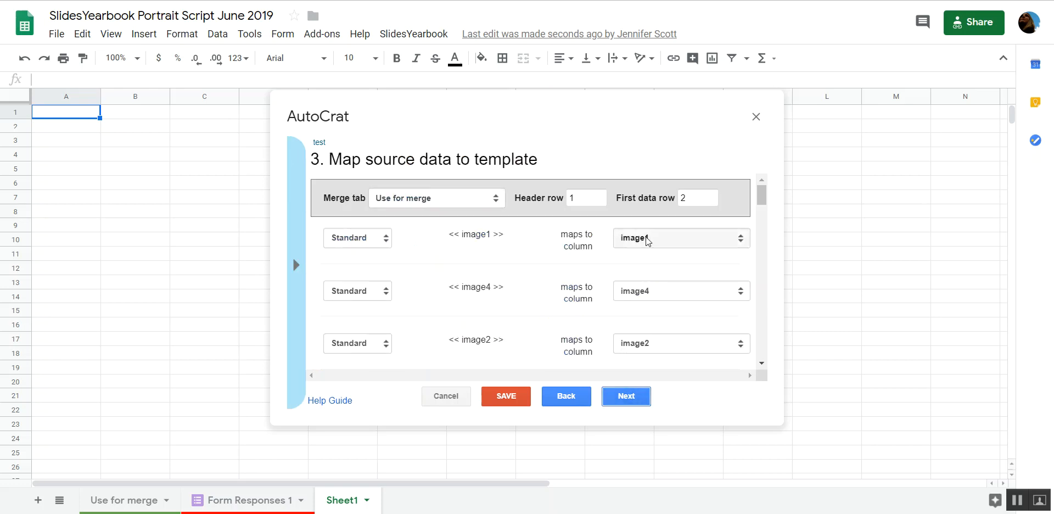
Set the tag type of image1, image4 and image2 to Image in the source data mapping.
left_click(356, 242)
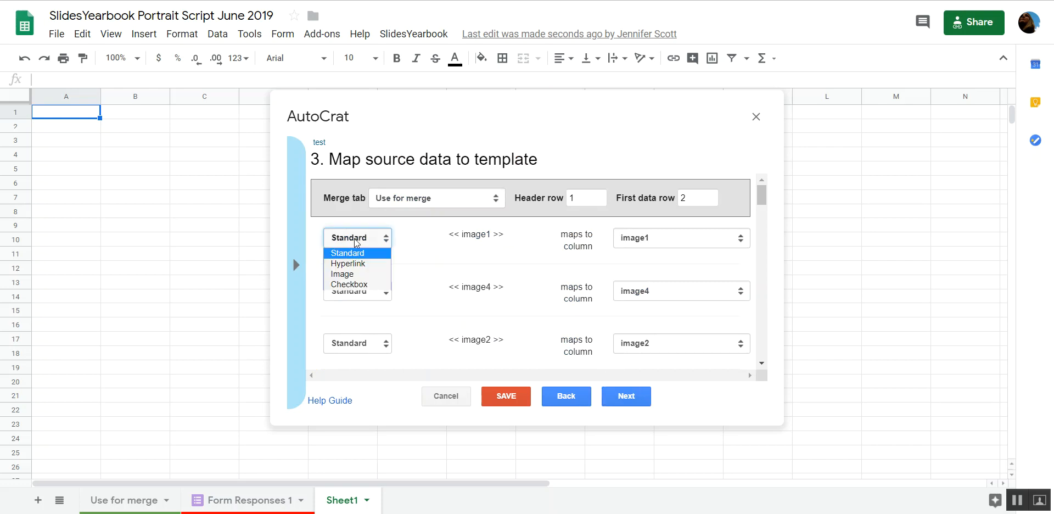
left_click(358, 273)
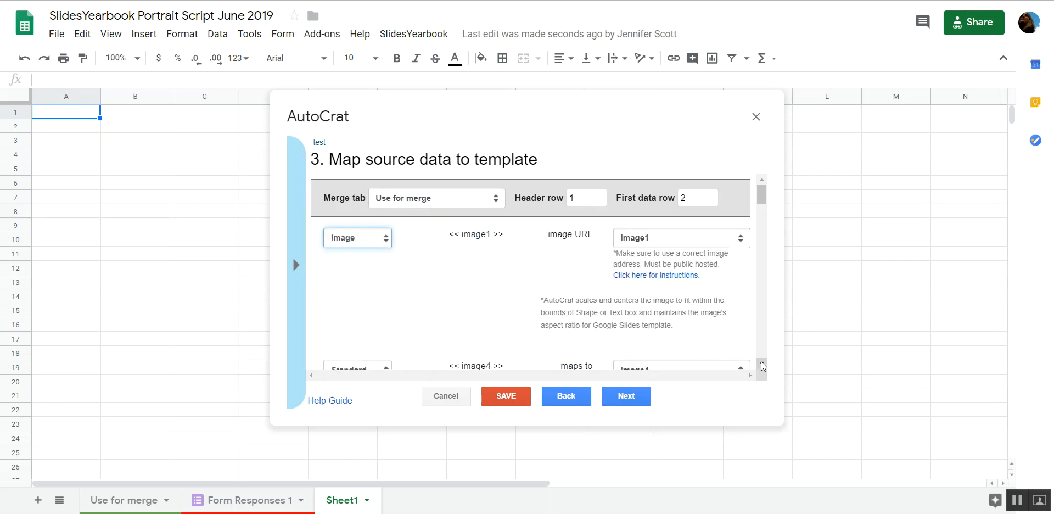
scroll(761, 363, "down", 3)
left_click(345, 244)
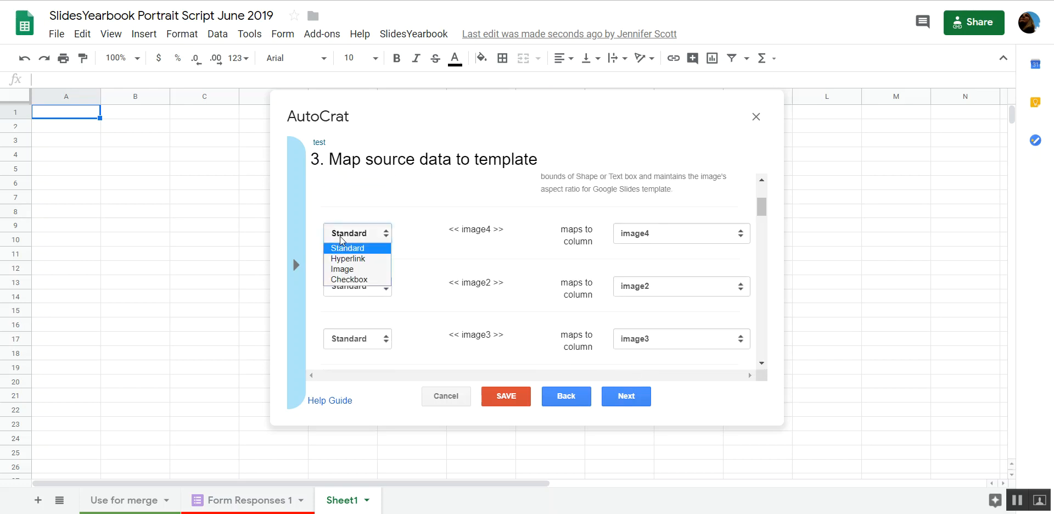
left_click(354, 269)
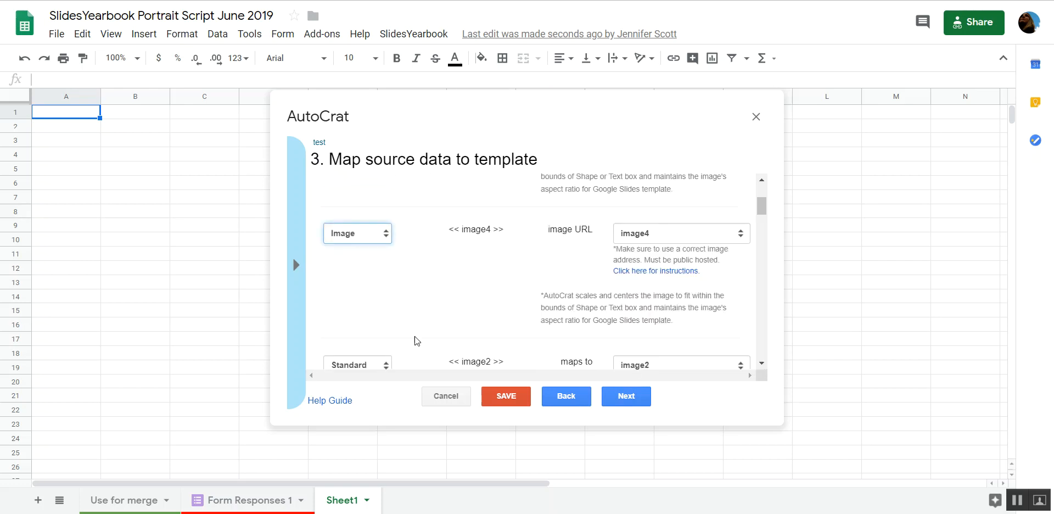
left_click(379, 364)
left_click(375, 395)
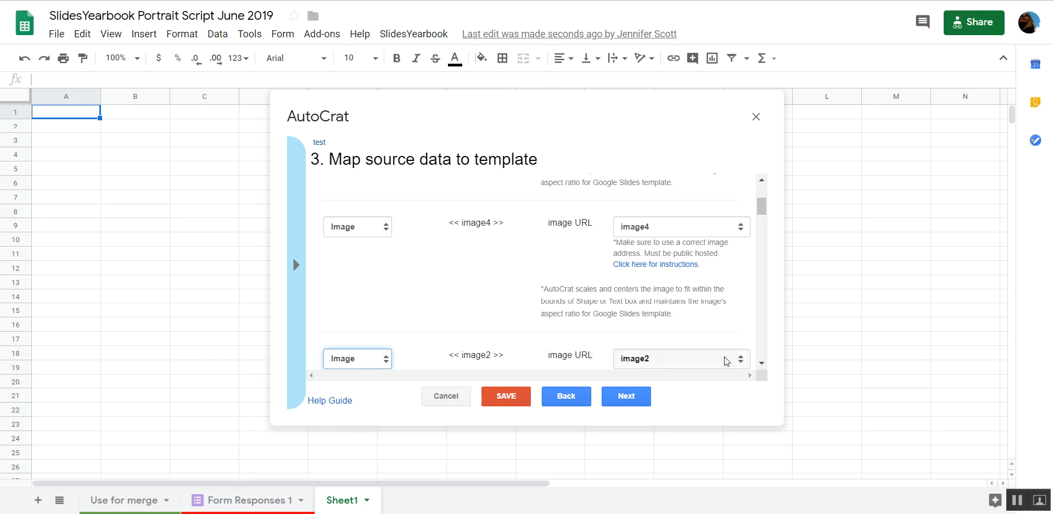
Set the remaining image tags, including image15, to Image, keep the name tags as Standard, and accept the mapping.
scroll(757, 365, "down", 3)
left_click(351, 300)
left_click(353, 334)
scroll(757, 364, "down", 5)
left_click(357, 329)
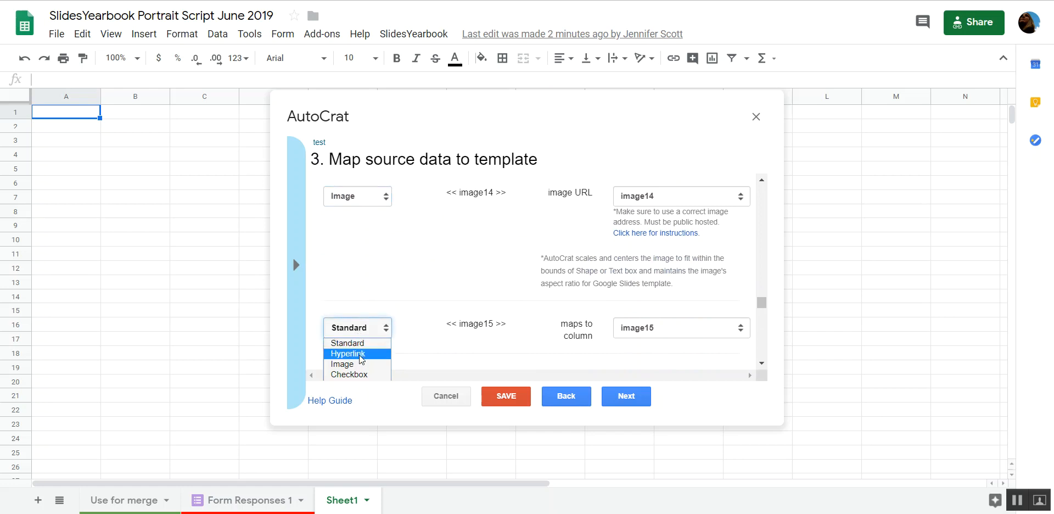
left_click(361, 364)
scroll(761, 363, "down", 5)
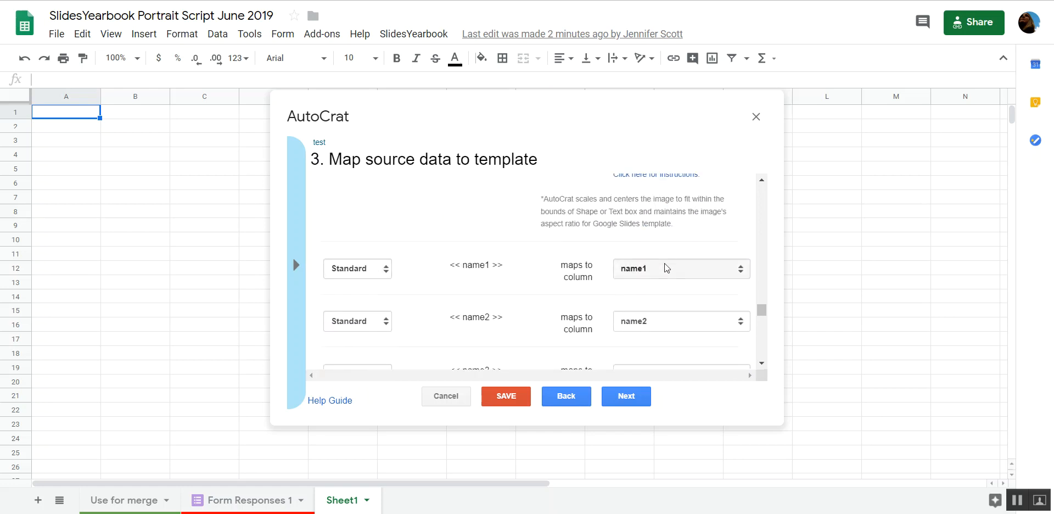
scroll(762, 363, "down", 4)
scroll(761, 363, "down", 9)
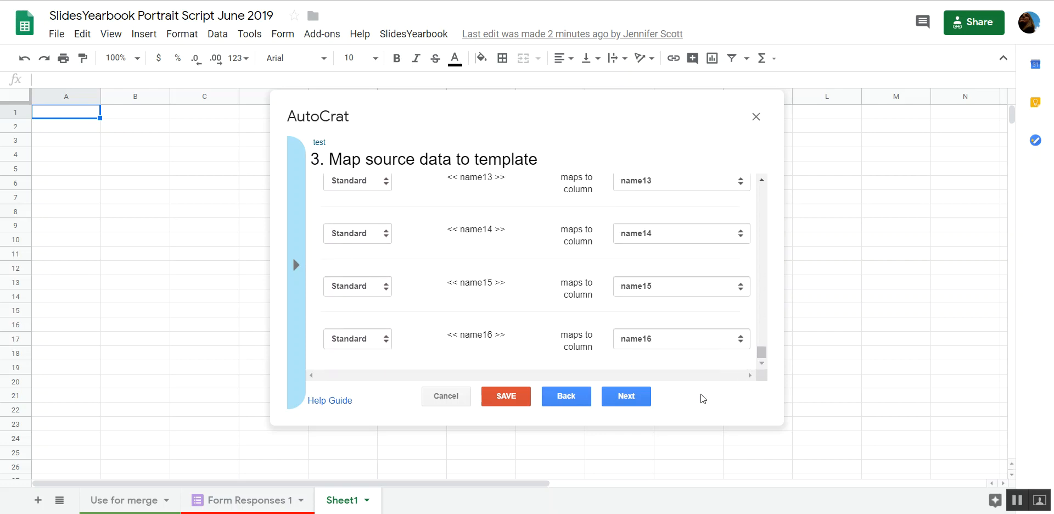
left_click(618, 395)
Name the output file yay, choose single output mode, and save the merge job with #Lon19 as its destination folder.
left_click(389, 202)
type("yay")
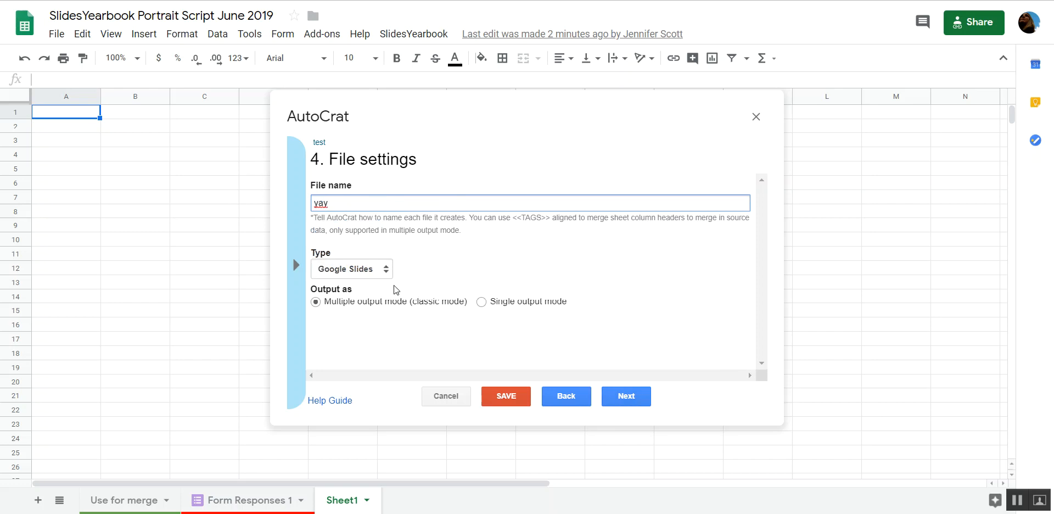
left_click(482, 303)
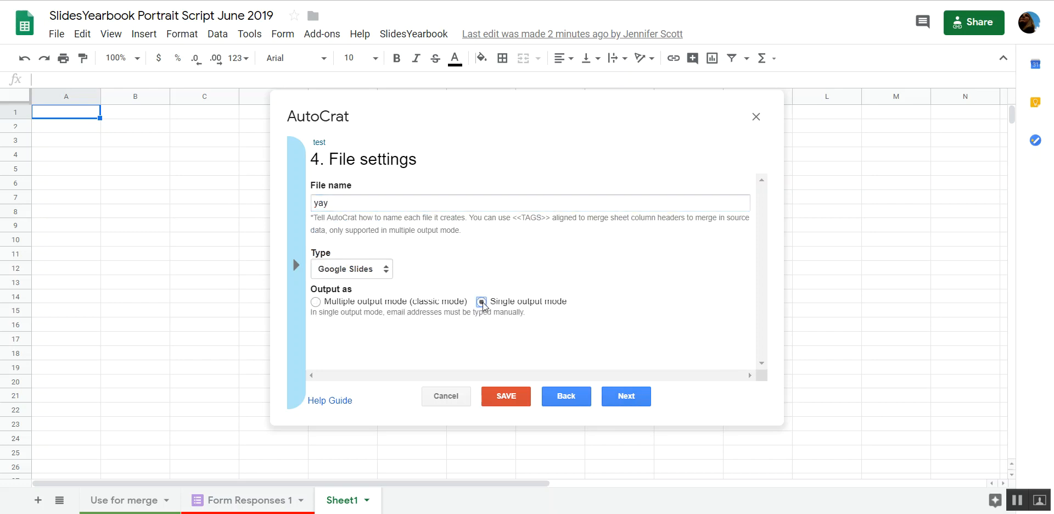
left_click(623, 396)
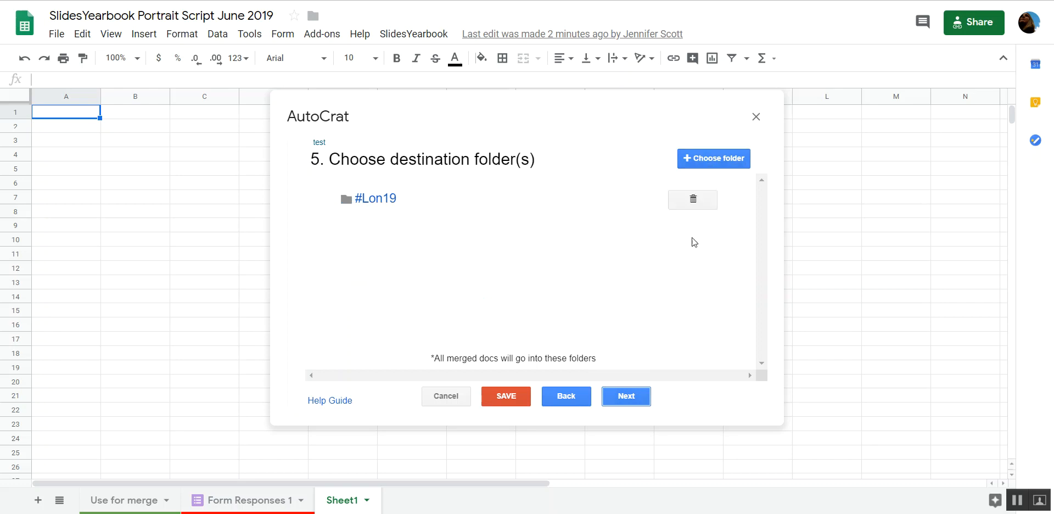
left_click(505, 398)
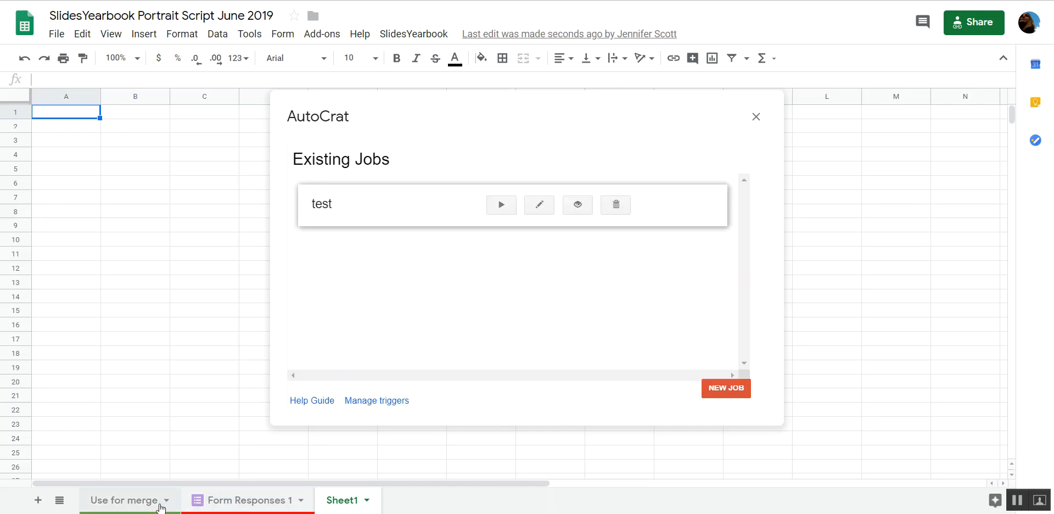
Go to the empty columns after the image links in the Use for merge sheet and run the test merge job.
left_click(141, 506)
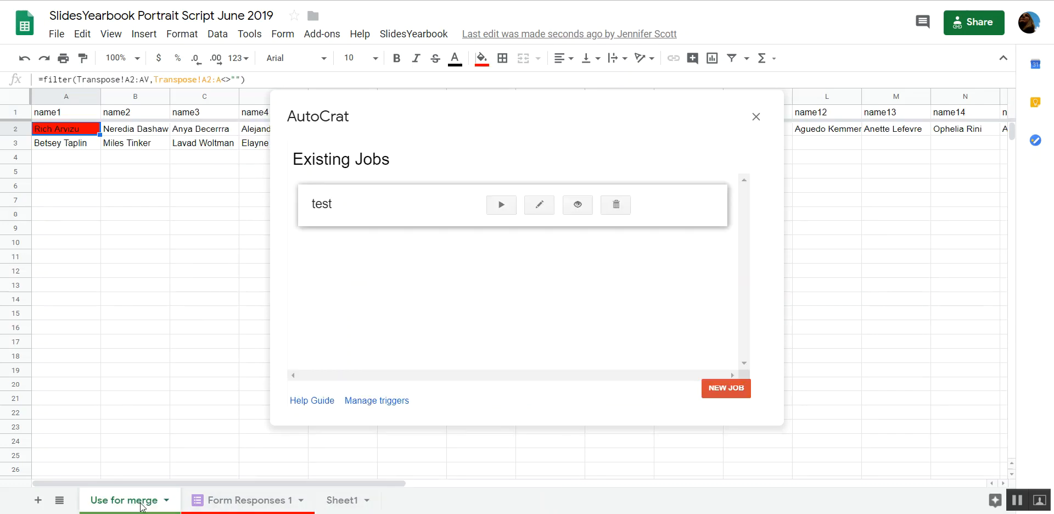
left_click(825, 115)
key("Right")
key("Right")
key("Right")
key("Right")
key("Right")
key("Right")
key("Right")
key("Right")
key("Right")
key("Right")
key("Right")
key("Right")
key("Right")
key("Right")
key("Right")
key("Right")
key("Right")
key("Right")
key("Right")
key("Right")
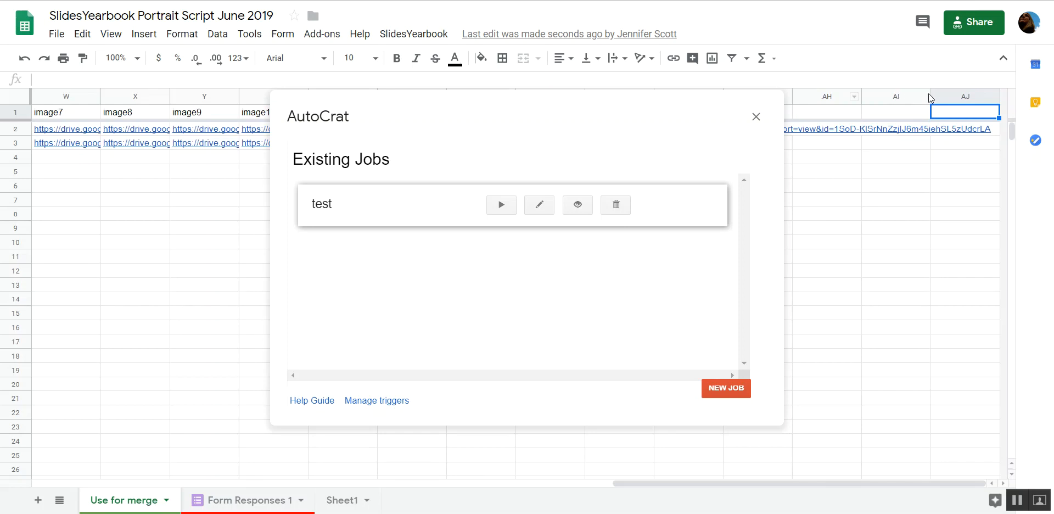
left_click(502, 204)
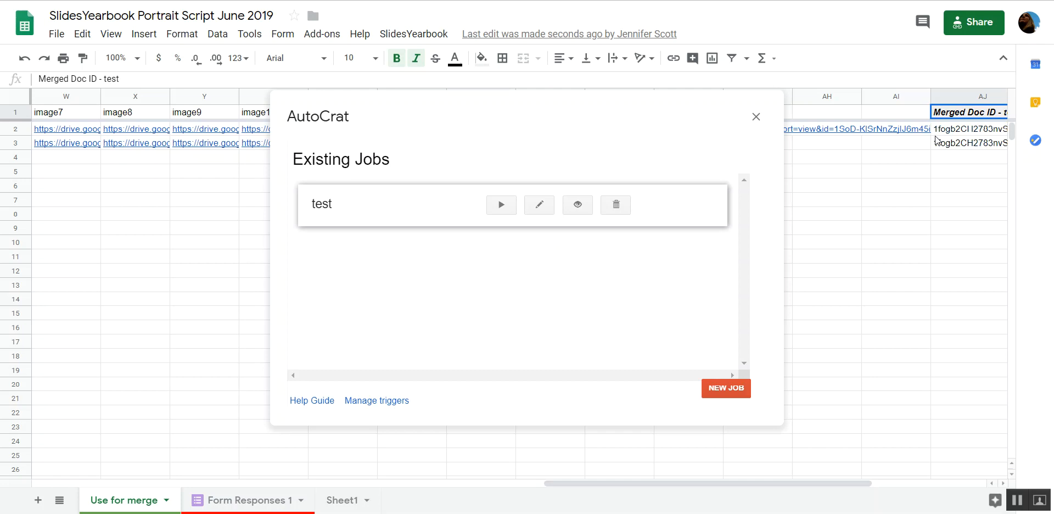
Open the merged presentation from the Merged Doc URL - test link in row 2.
left_click_drag(762, 483, 854, 486)
left_click(885, 130)
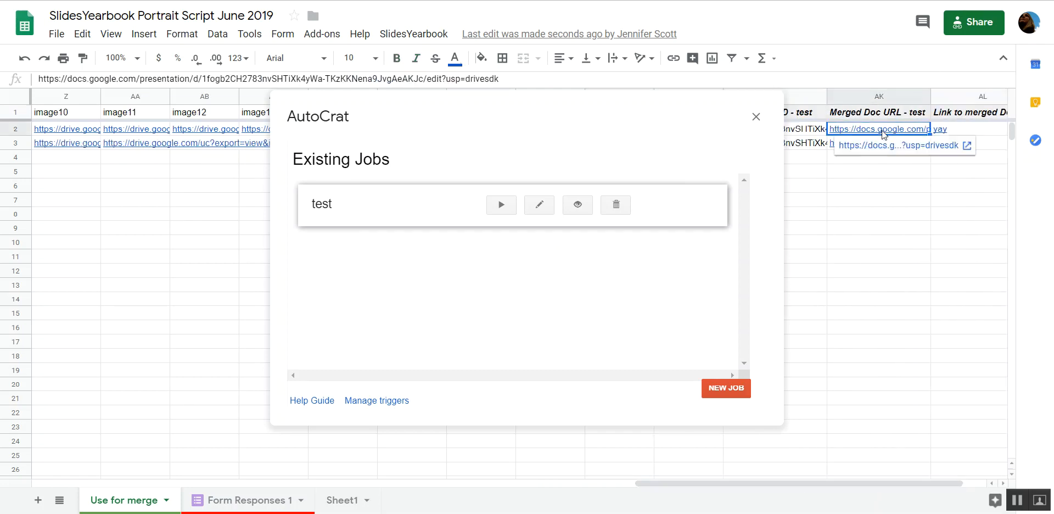
left_click(880, 146)
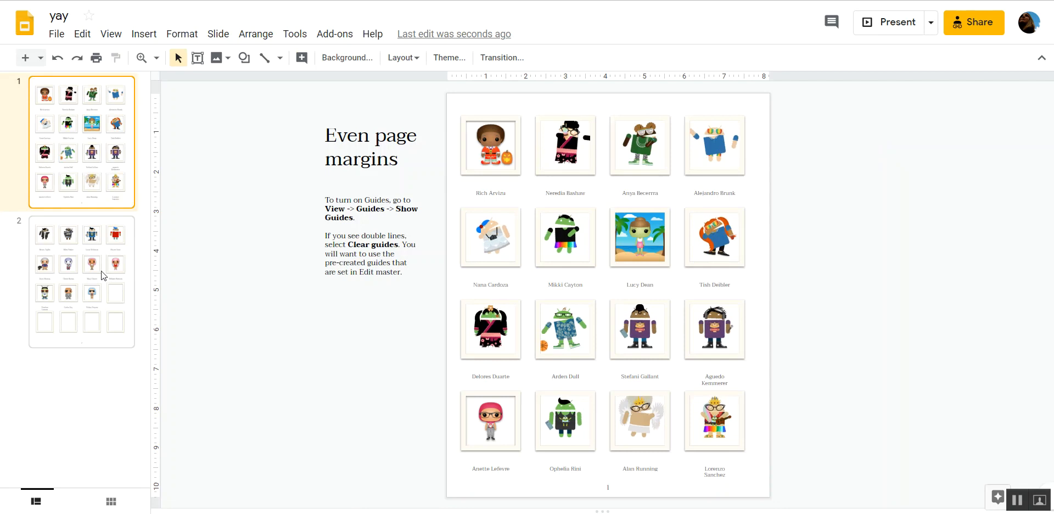
Apply the 2 - odd page Portraits layout to slide 2 and select the second portrait in its first row.
left_click(98, 269)
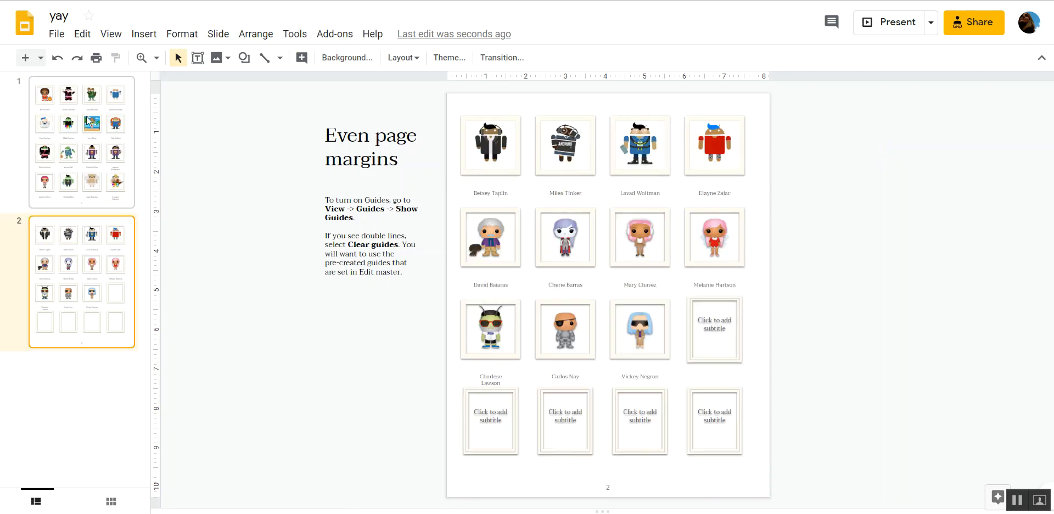
left_click(402, 58)
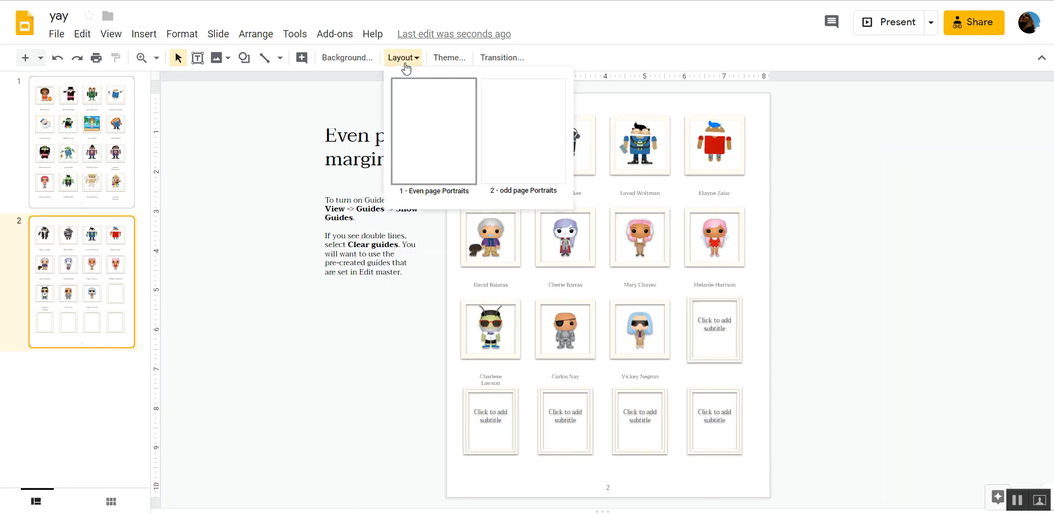
left_click(541, 148)
left_click(541, 144)
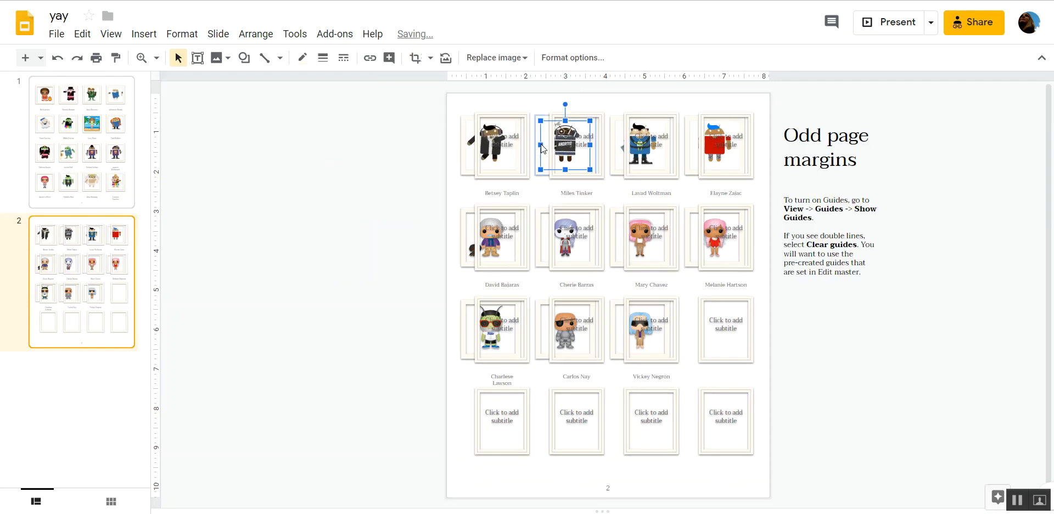